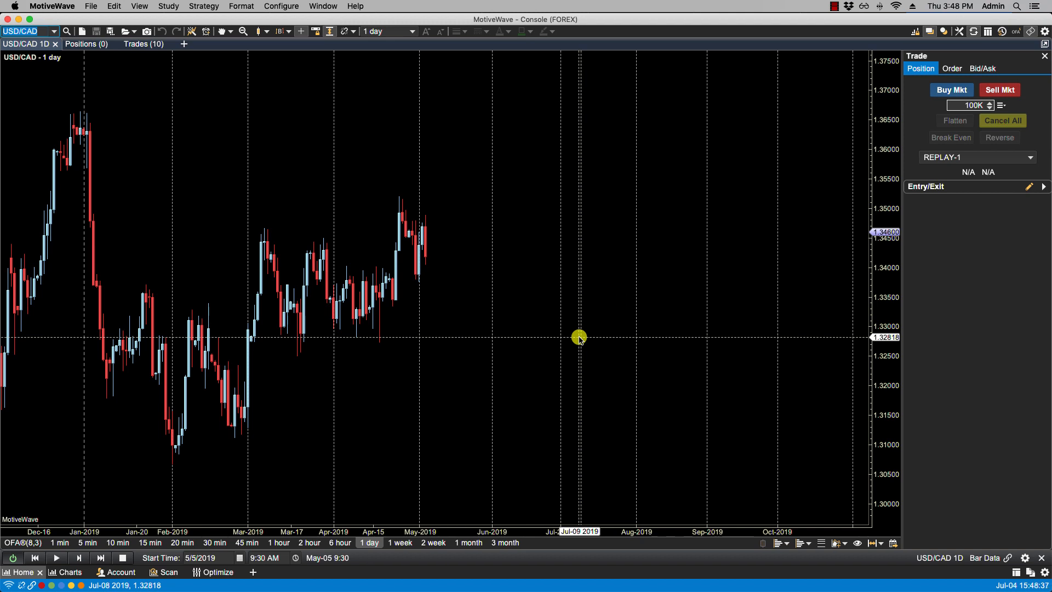
Step: Add the MA Cross Strategy to the USD/CAD daily chart with its trade lots set to 2
{"action": "left_click", "coordinate": [204, 6]}
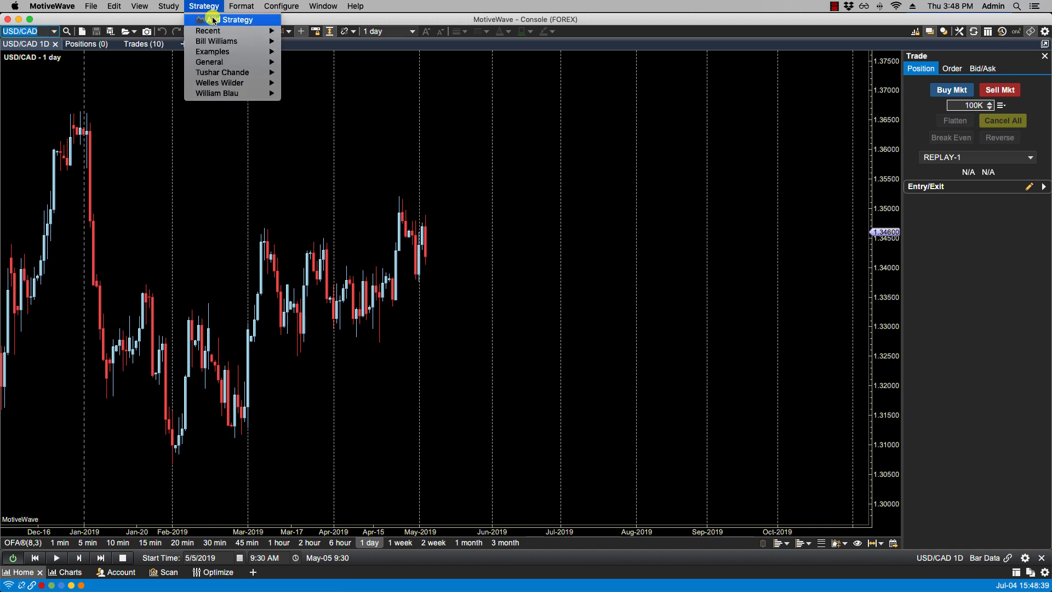
{"action": "left_click", "coordinate": [214, 21]}
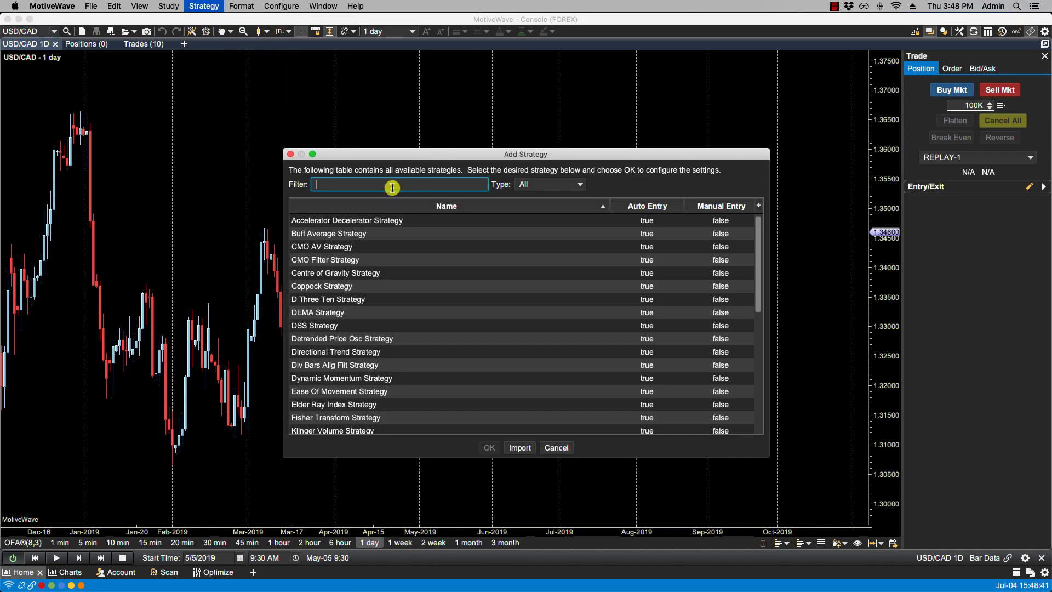
{"action": "type", "text": "ma c"}
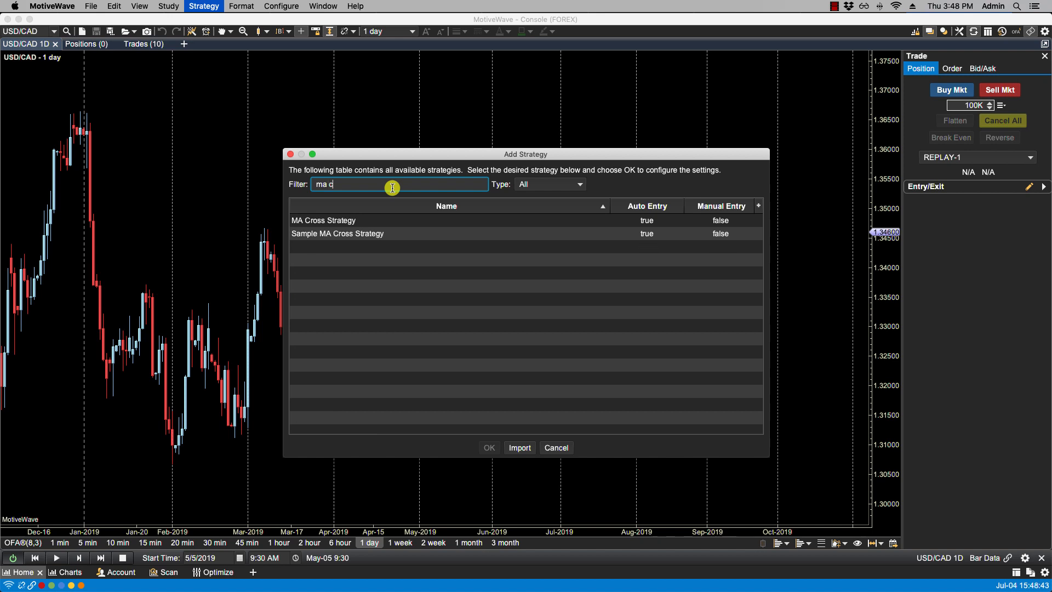
{"action": "double_click", "coordinate": [346, 220]}
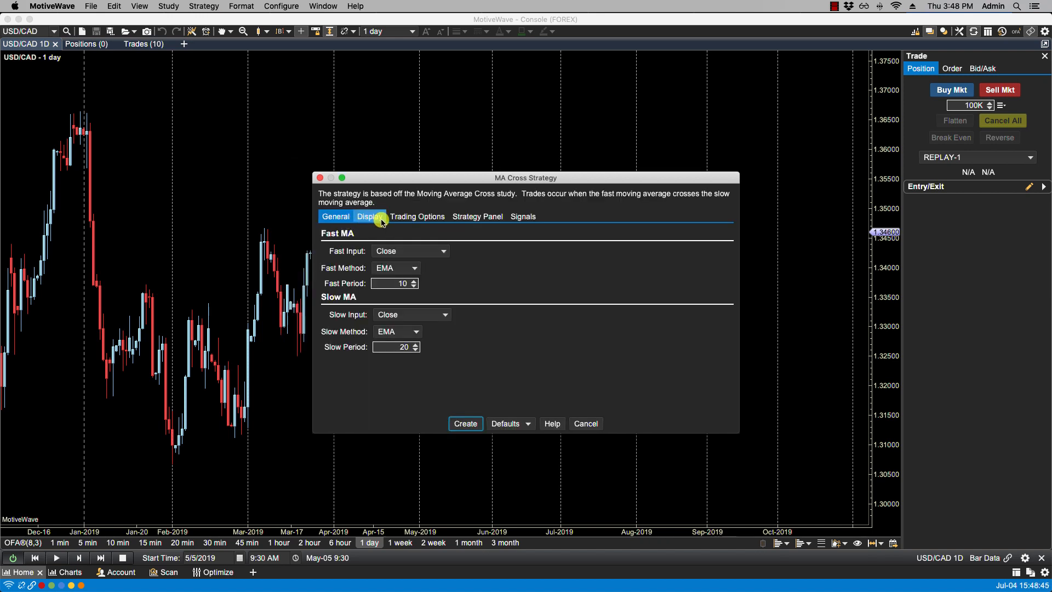
{"action": "left_click", "coordinate": [409, 220]}
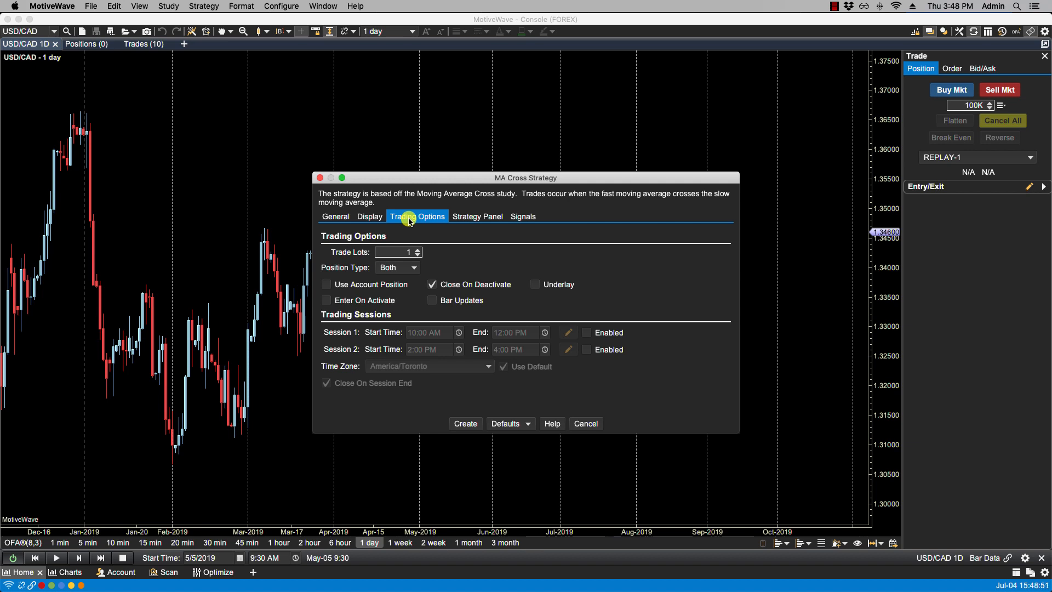
{"action": "left_click", "coordinate": [418, 250]}
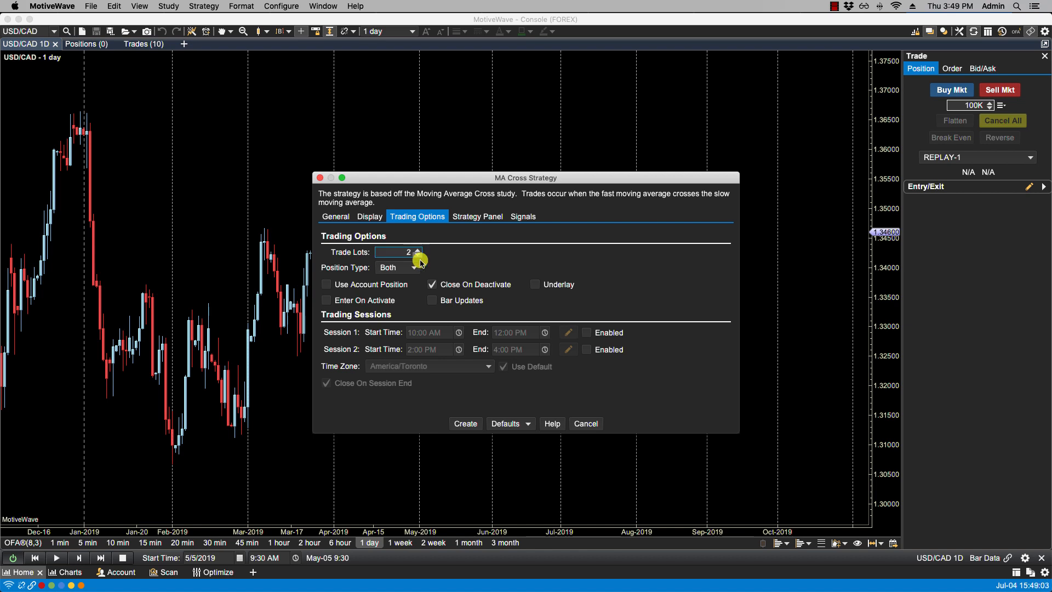
{"action": "left_click", "coordinate": [467, 423]}
Step: Check the default order quantity for Cash (Forex) in the general order presets
{"action": "left_click", "coordinate": [290, 7]}
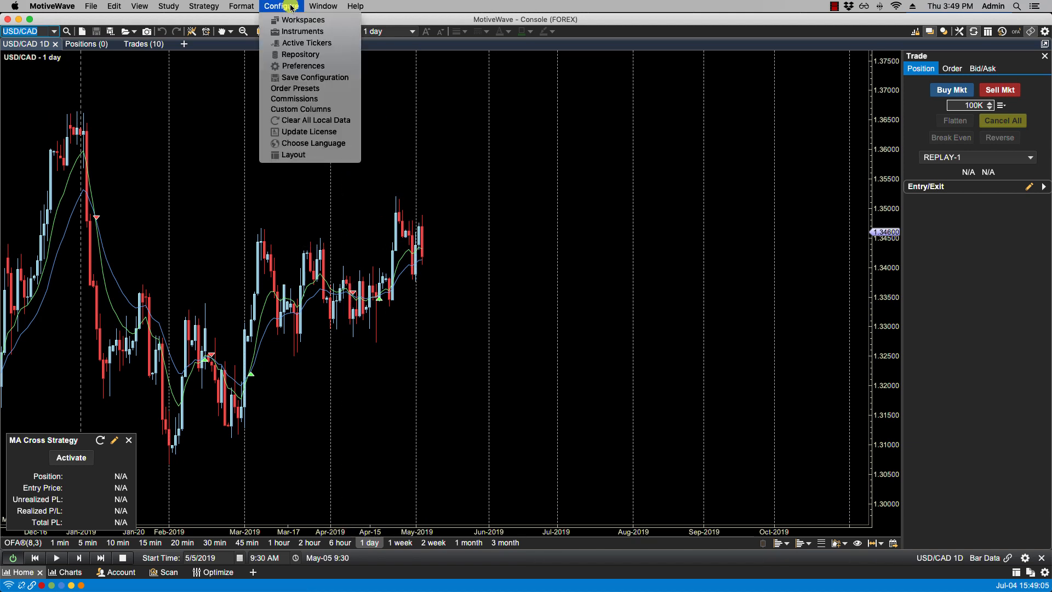
{"action": "left_click", "coordinate": [302, 89]}
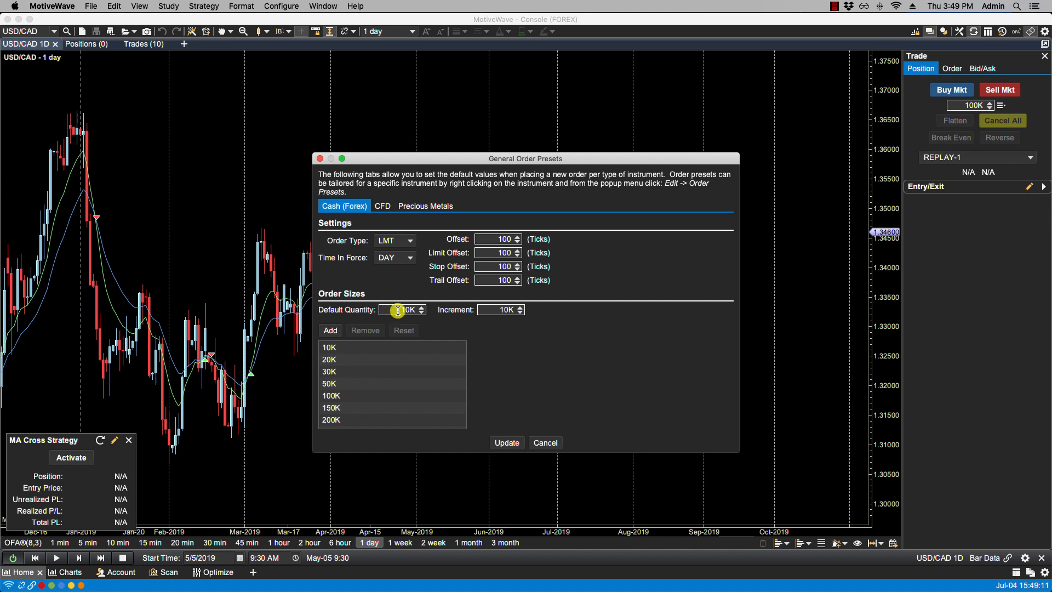
{"action": "left_click_drag", "start_coordinate": [393, 311], "coordinate": [409, 310]}
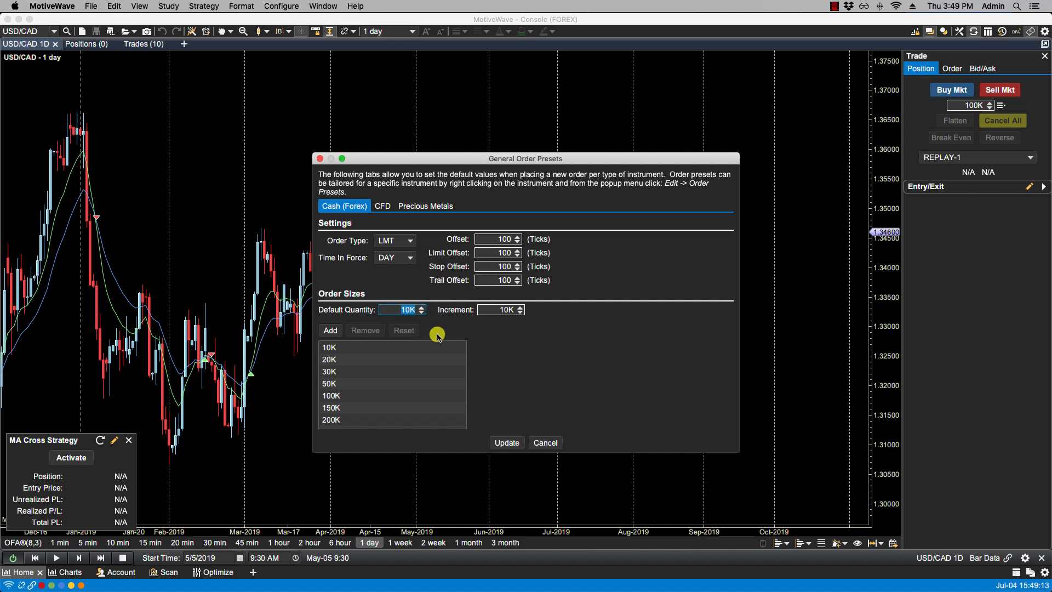
{"action": "left_click", "coordinate": [507, 442]}
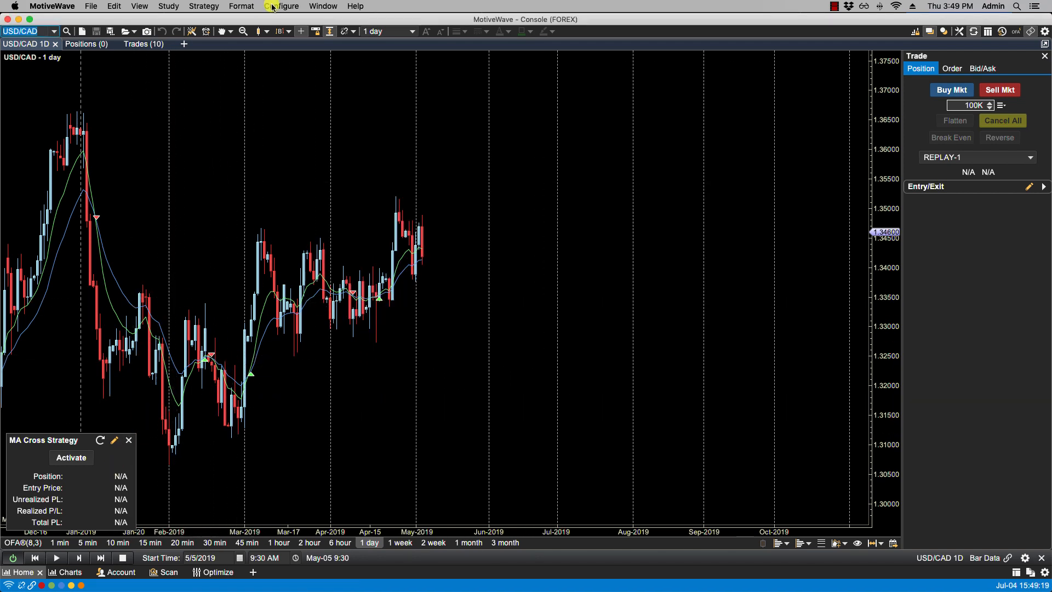
Step: Open the trading options of the MA Cross Strategy for editing
{"action": "left_click", "coordinate": [114, 440]}
{"action": "left_click", "coordinate": [408, 216]}
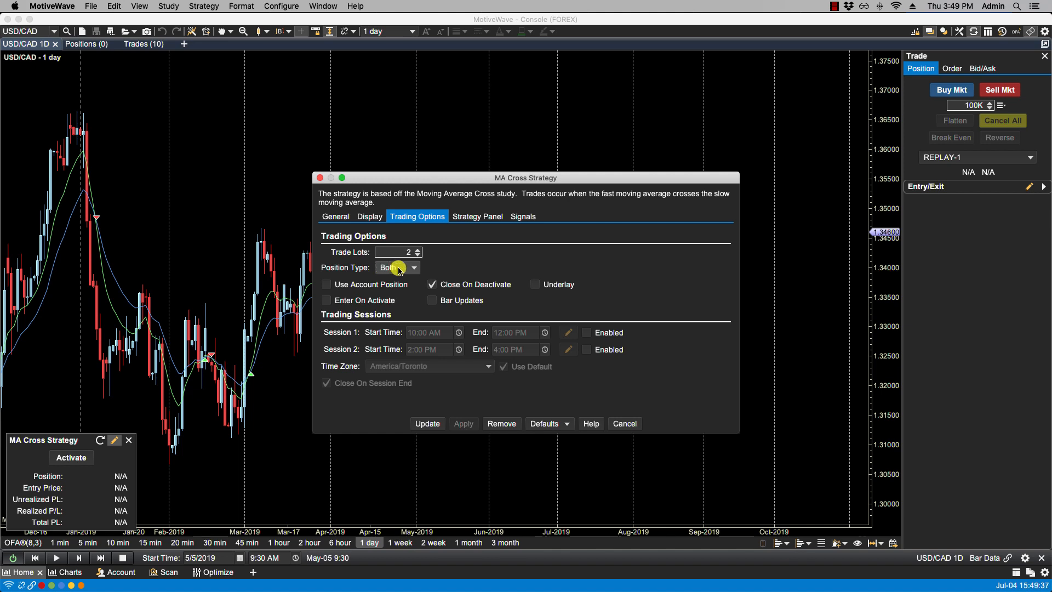
Step: Try the Long and Short position types before returning to Both, and switch Use Account Position on and off again
{"action": "left_click", "coordinate": [399, 269]}
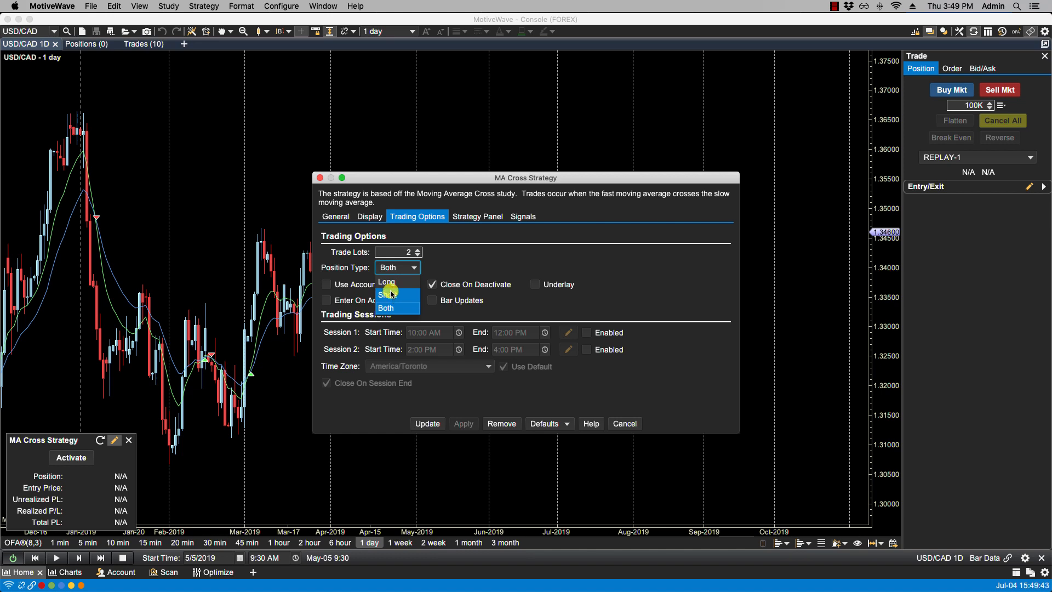
{"action": "left_click", "coordinate": [387, 283]}
{"action": "left_click", "coordinate": [399, 270]}
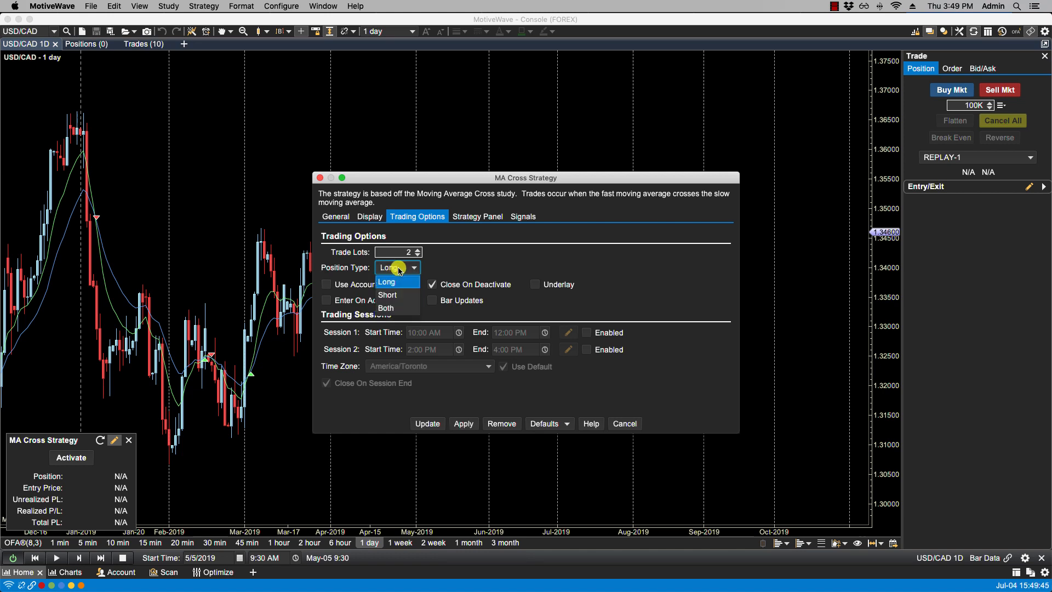
{"action": "left_click", "coordinate": [391, 289]}
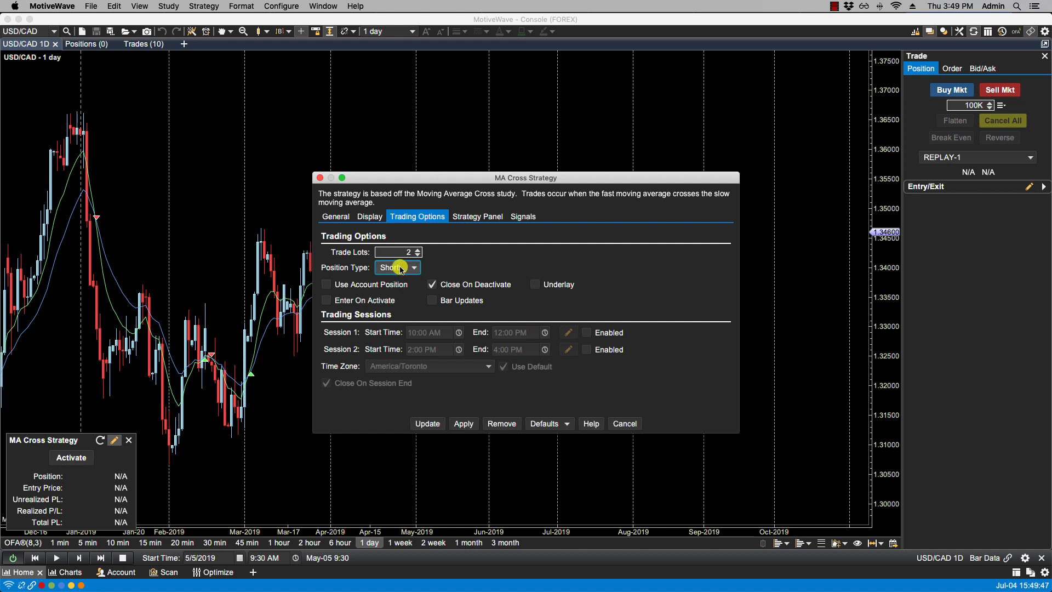
{"action": "left_click", "coordinate": [398, 268]}
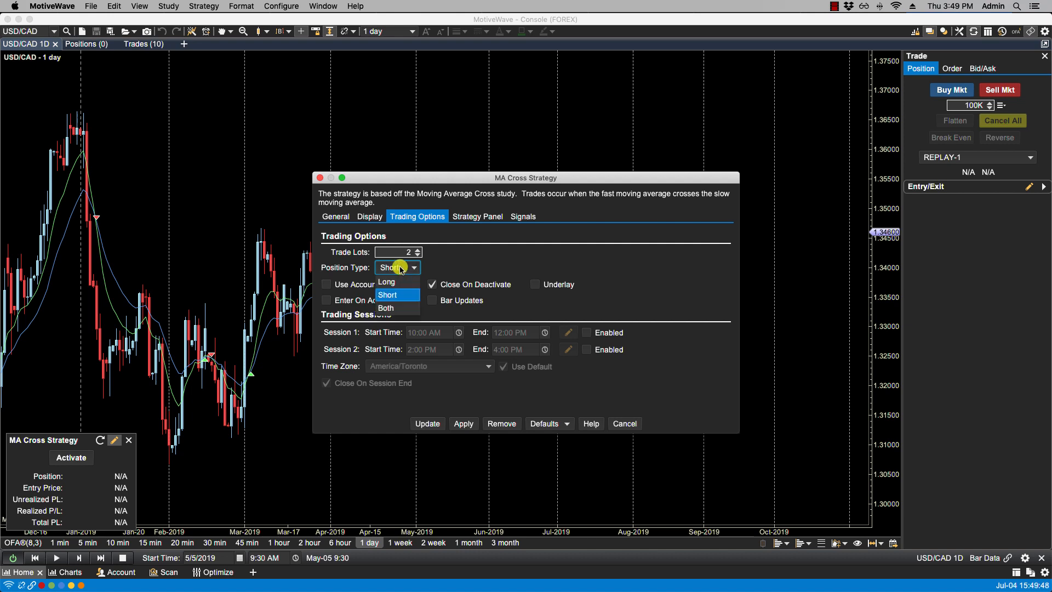
{"action": "left_click", "coordinate": [388, 308]}
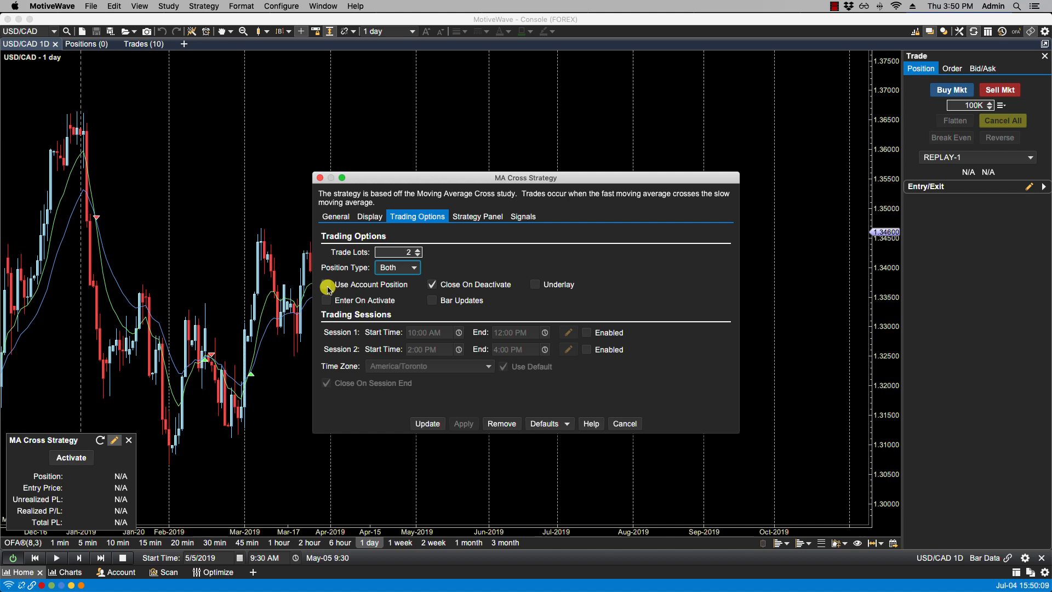
{"action": "left_click", "coordinate": [327, 285]}
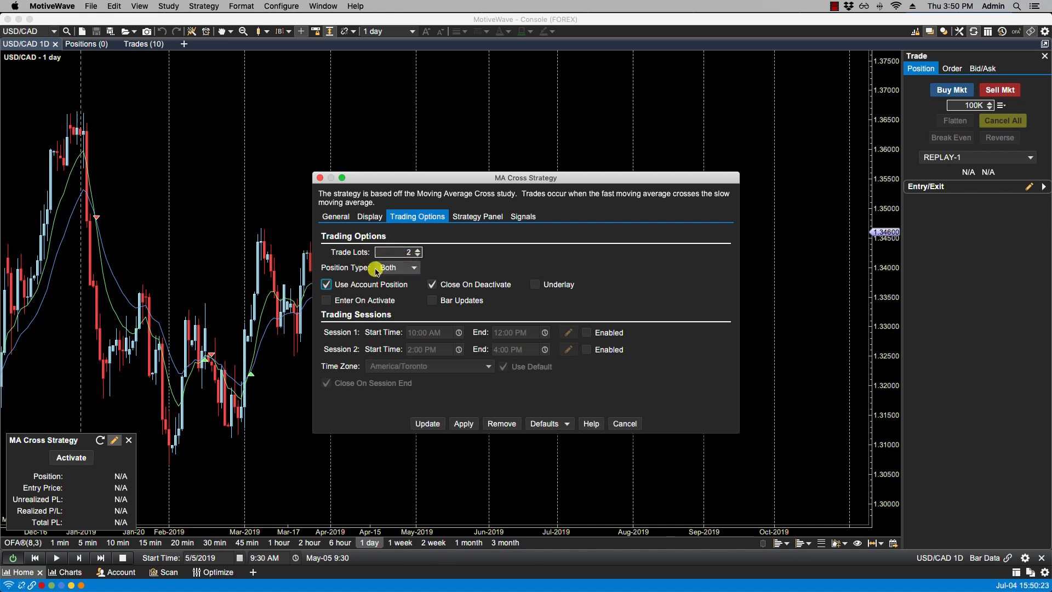
{"action": "left_click", "coordinate": [327, 284]}
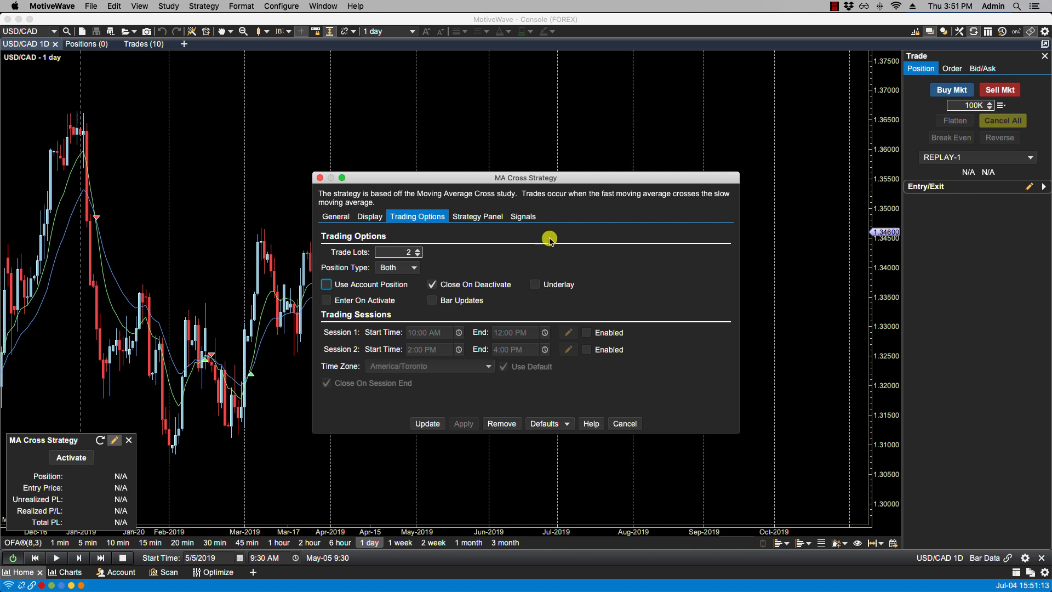
Step: Try the Underlay option on the strategy by applying it to the chart, and clear the option again
{"action": "left_click_drag", "start_coordinate": [556, 180], "coordinate": [679, 98]}
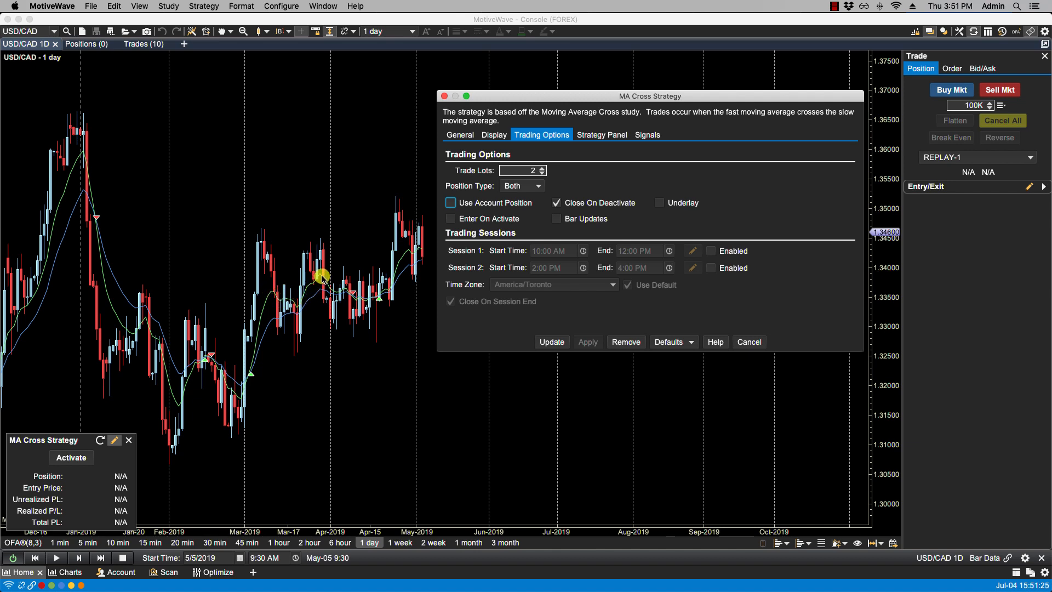
{"action": "left_click", "coordinate": [663, 204]}
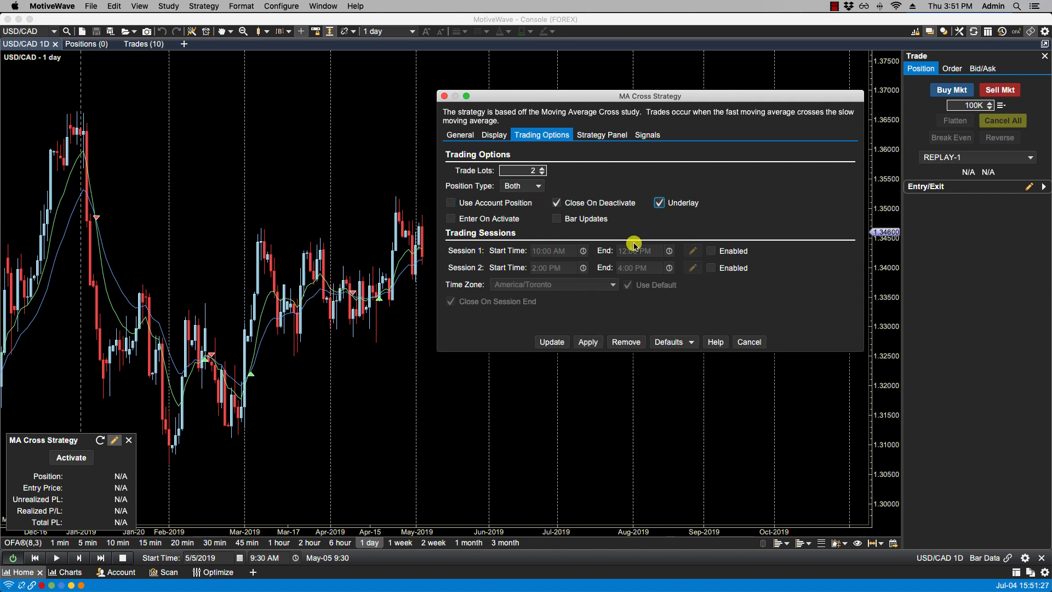
{"action": "left_click", "coordinate": [581, 338]}
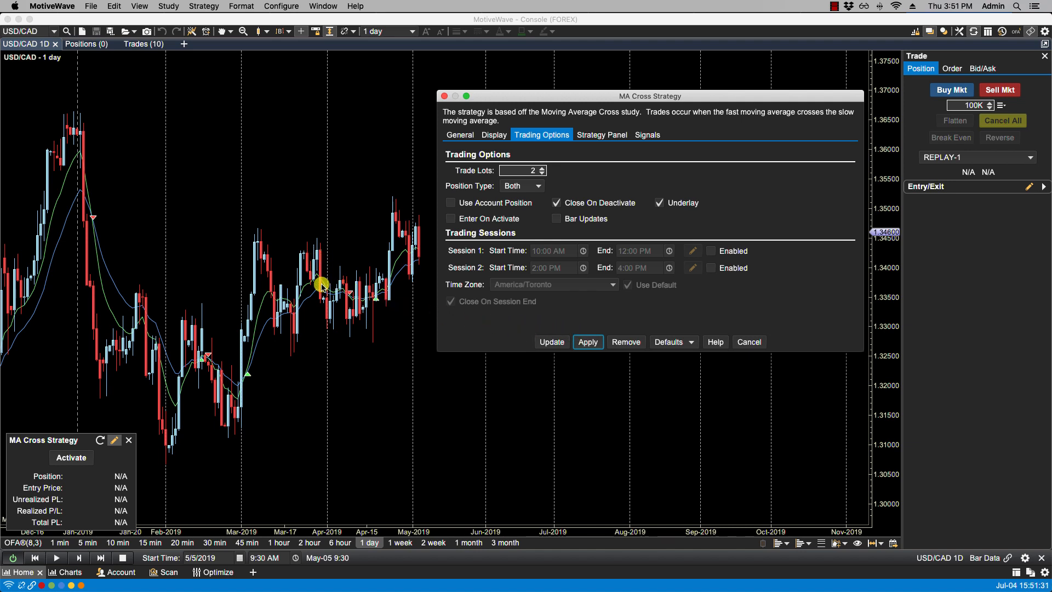
{"action": "left_click", "coordinate": [661, 205]}
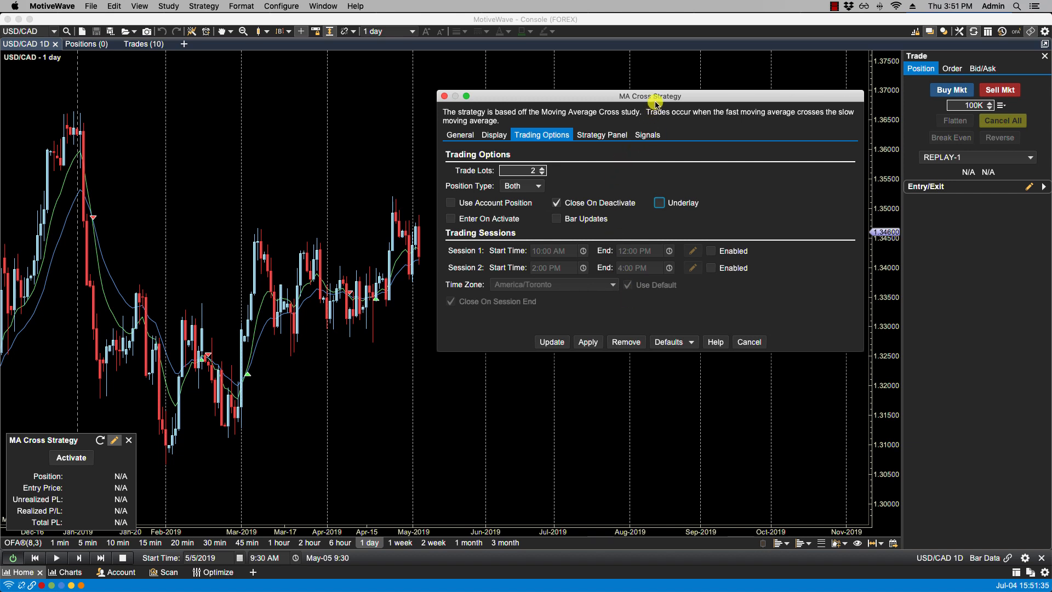
{"action": "left_click_drag", "start_coordinate": [653, 98], "coordinate": [511, 136]}
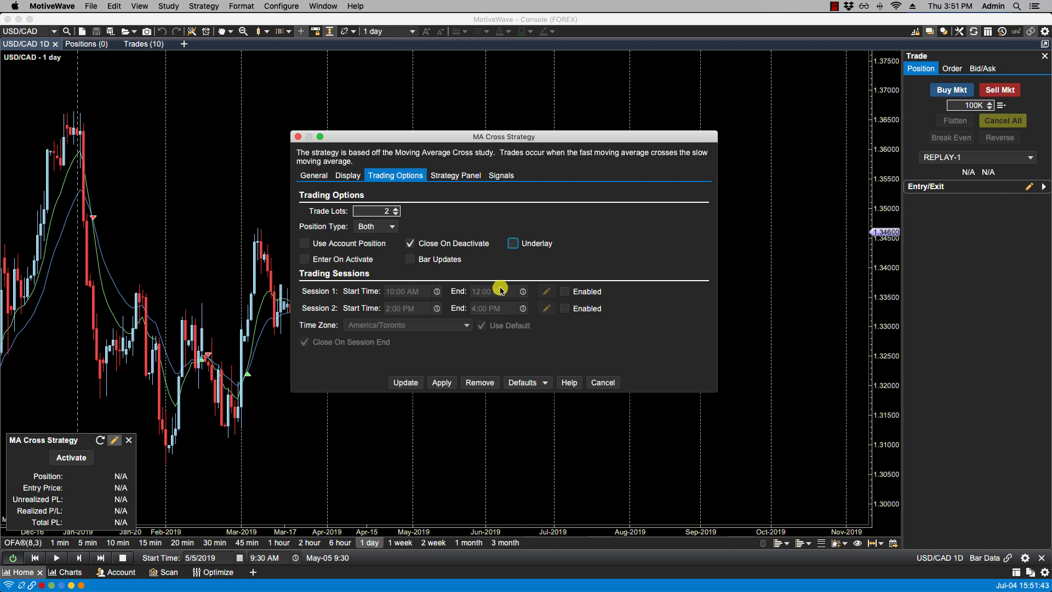
Step: Try enabling trading Session 1, view its line and fill properties, and disable the session again
{"action": "left_click", "coordinate": [567, 292]}
{"action": "left_click", "coordinate": [547, 292]}
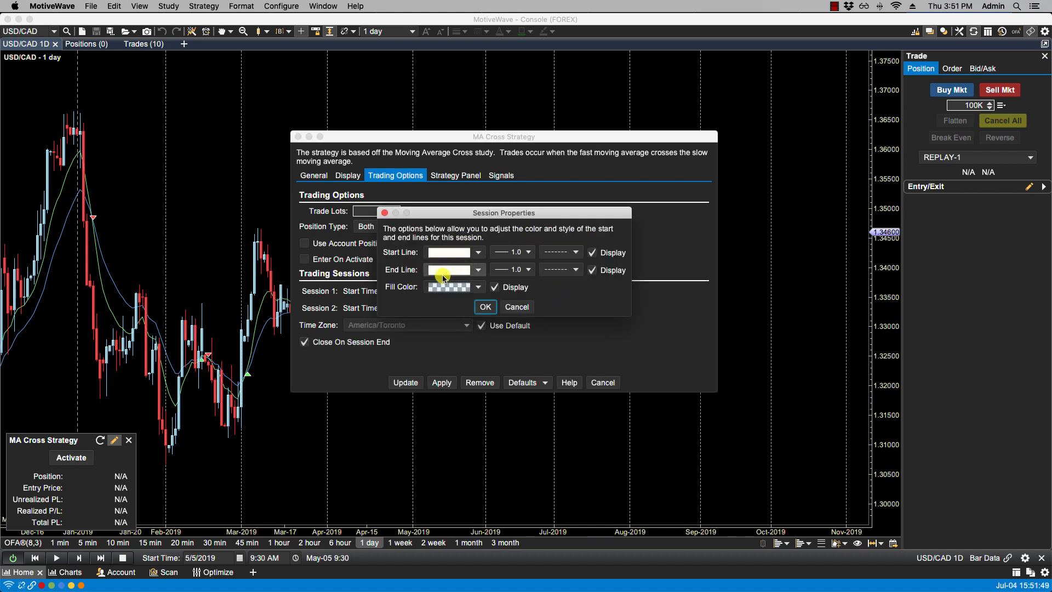
{"action": "left_click", "coordinate": [516, 306]}
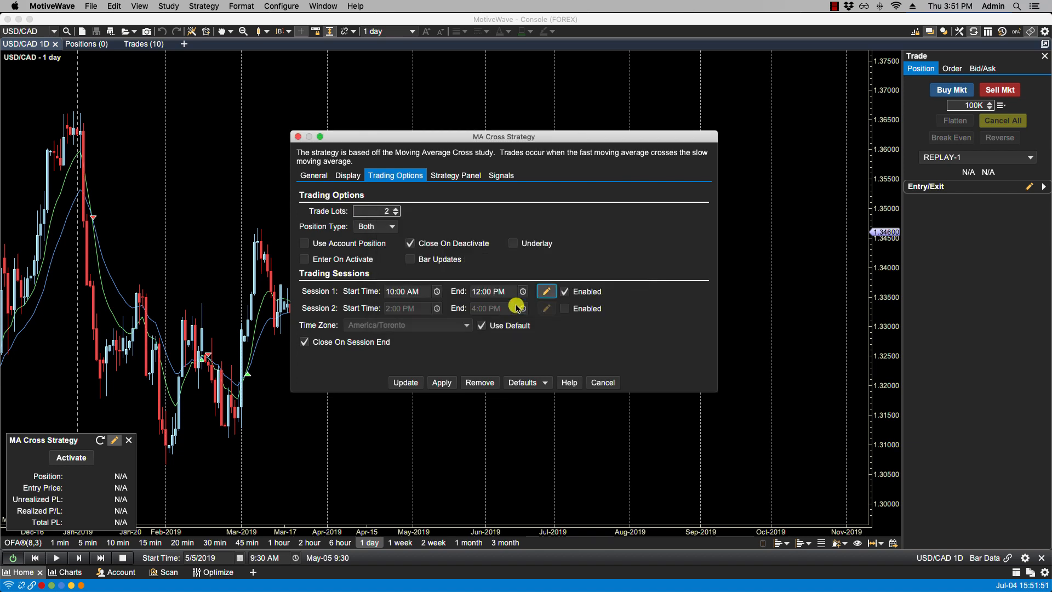
{"action": "left_click", "coordinate": [565, 292]}
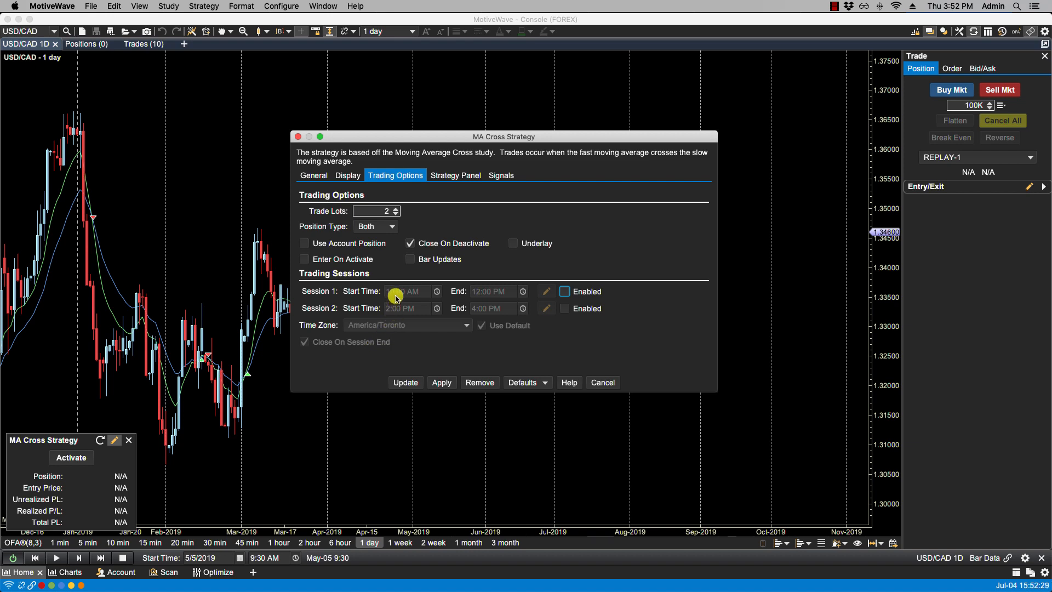
{"action": "left_click", "coordinate": [565, 292]}
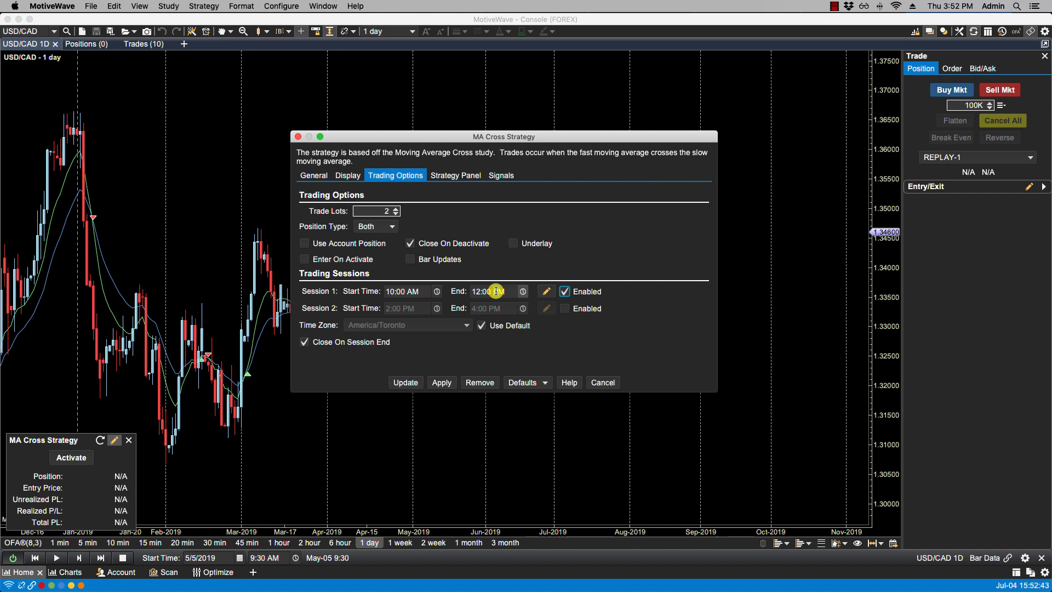
{"action": "left_click", "coordinate": [565, 291]}
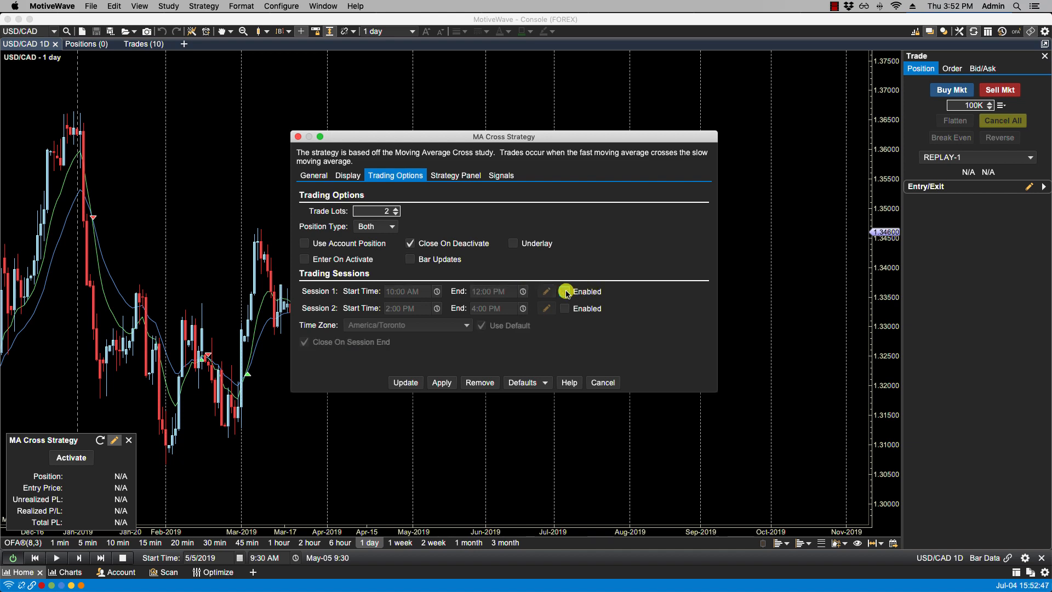
Step: Enable Enter On Activate for the MA Cross Strategy and update its settings
{"action": "left_click", "coordinate": [306, 259]}
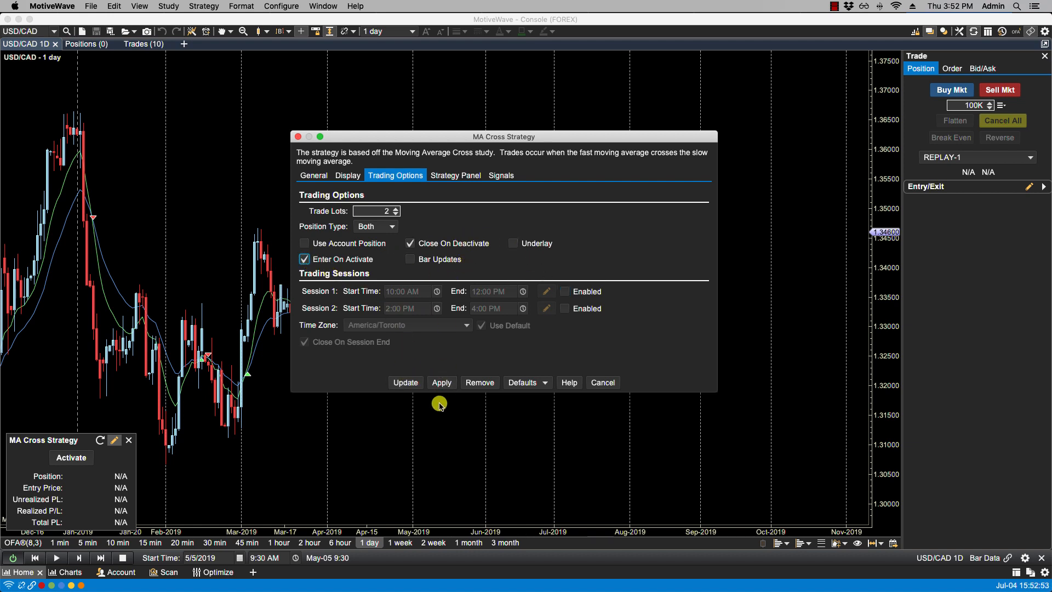
{"action": "left_click", "coordinate": [442, 382]}
{"action": "left_click", "coordinate": [405, 382]}
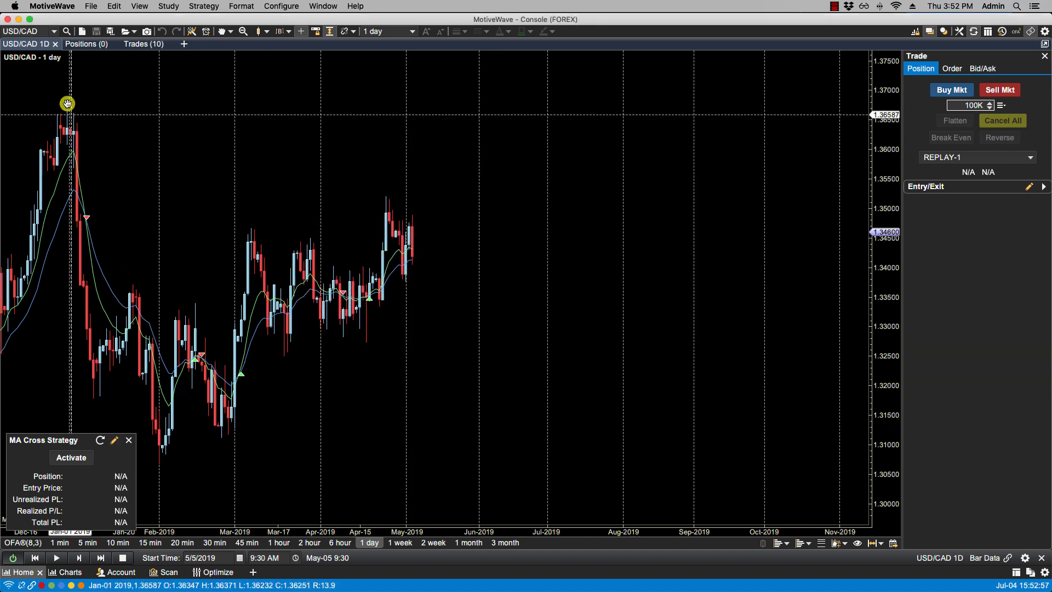
Step: Activate the MA Cross Strategy on the USD/CAD chart, checking the open positions list before and after activation
{"action": "left_click", "coordinate": [85, 44]}
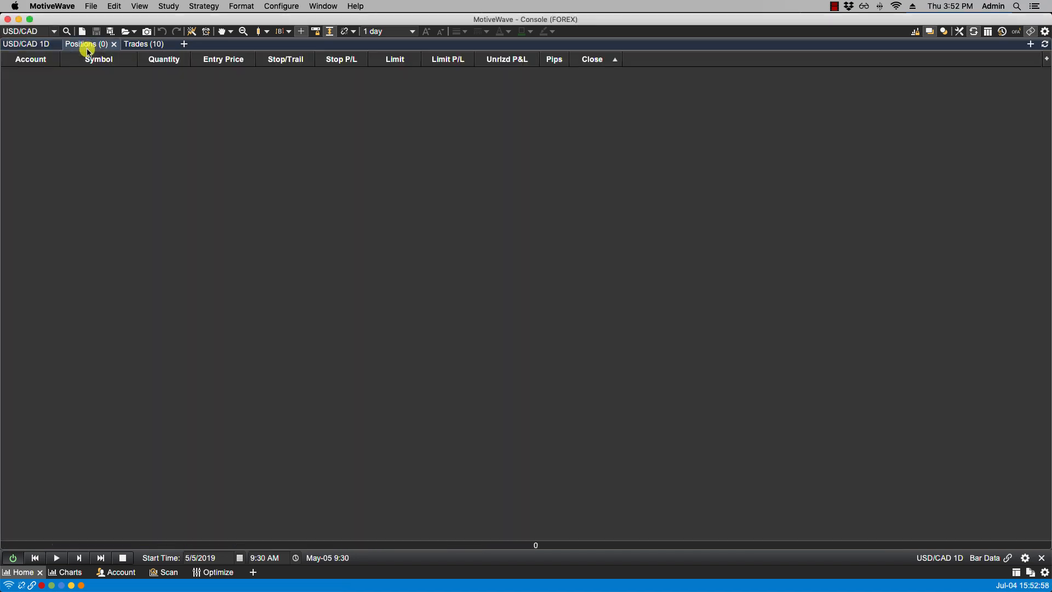
{"action": "left_click", "coordinate": [24, 44]}
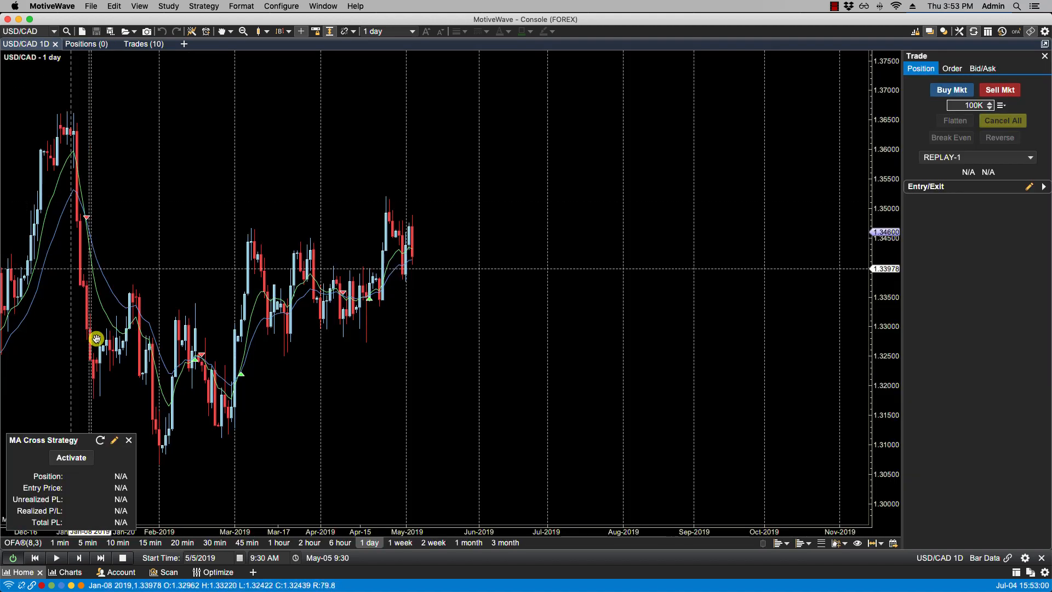
{"action": "left_click", "coordinate": [69, 457]}
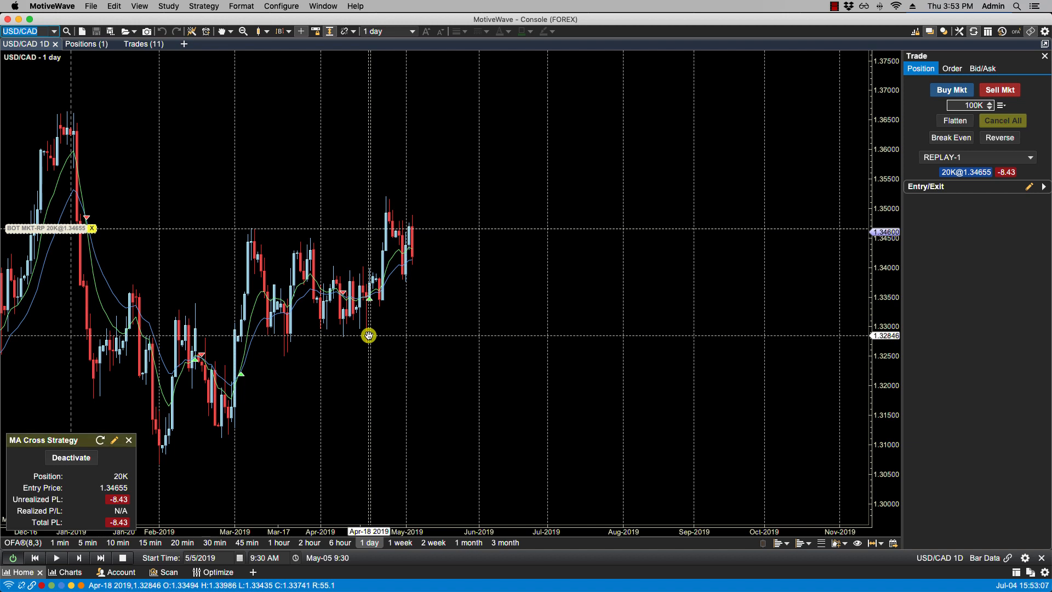
{"action": "left_click", "coordinate": [86, 45]}
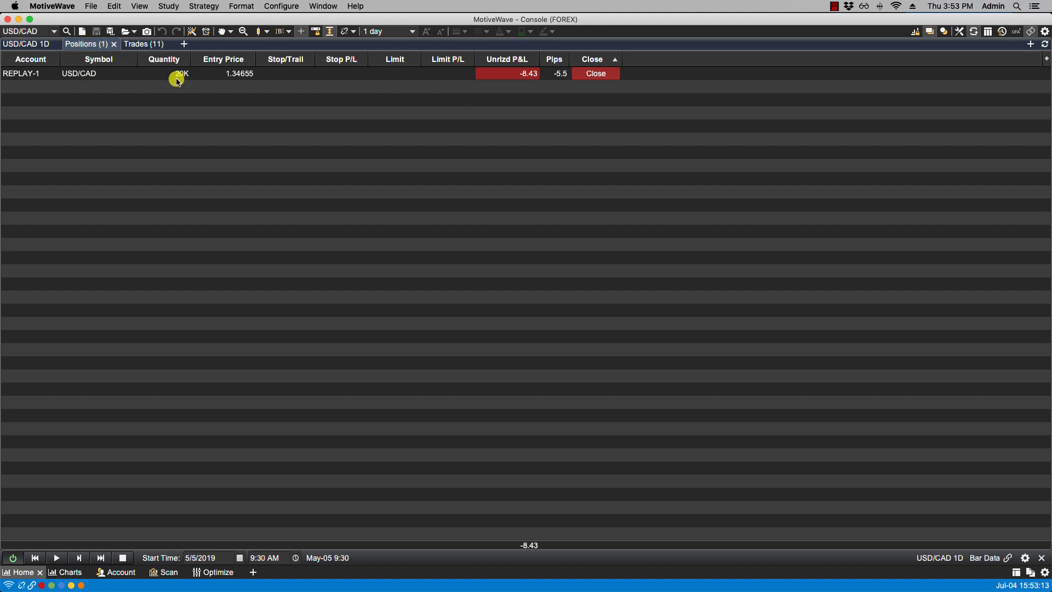
{"action": "left_click", "coordinate": [36, 46]}
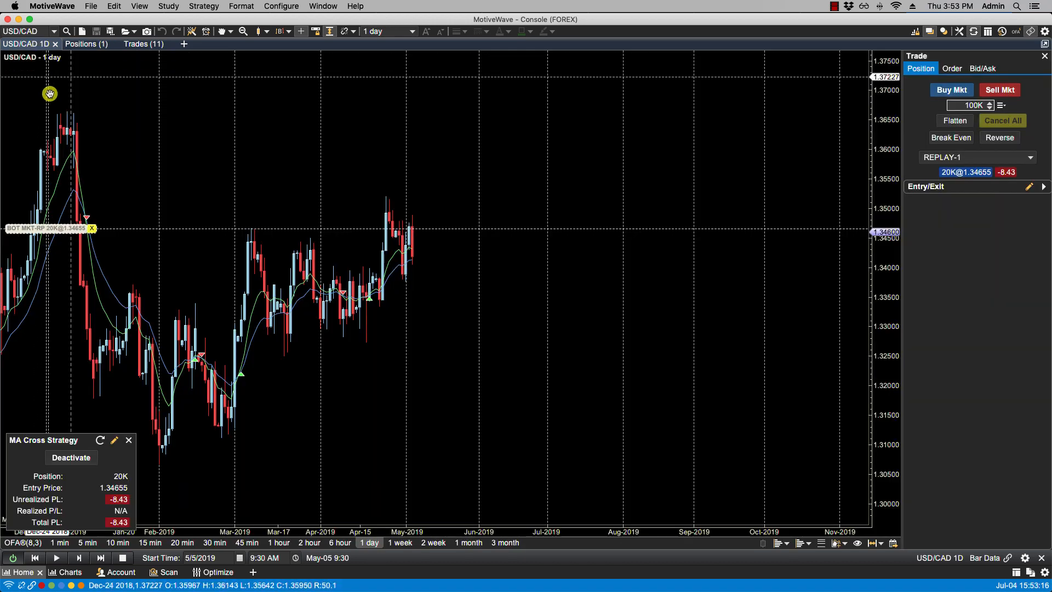
Step: Check the active MA Cross Strategy's trade lots in its trading options and compare them with the open USD/CAD position
{"action": "left_click", "coordinate": [112, 441]}
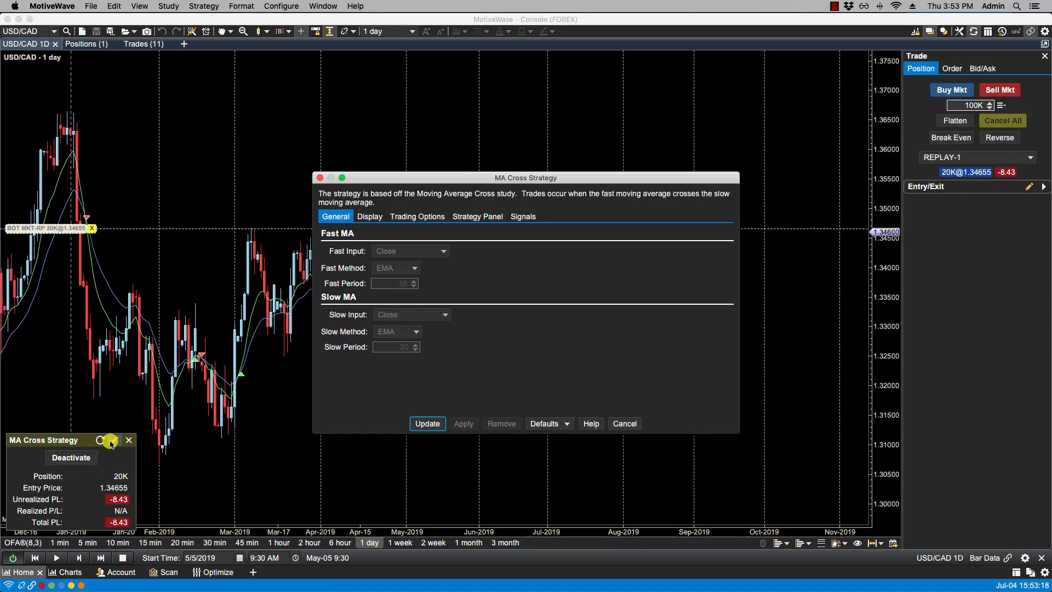
{"action": "left_click", "coordinate": [419, 218]}
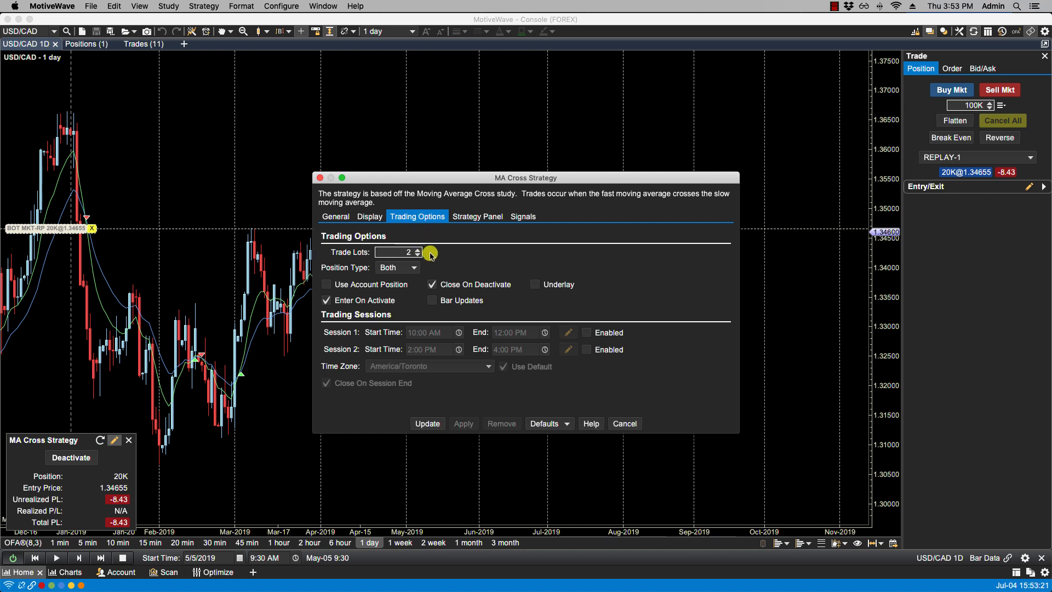
{"action": "left_click", "coordinate": [625, 424]}
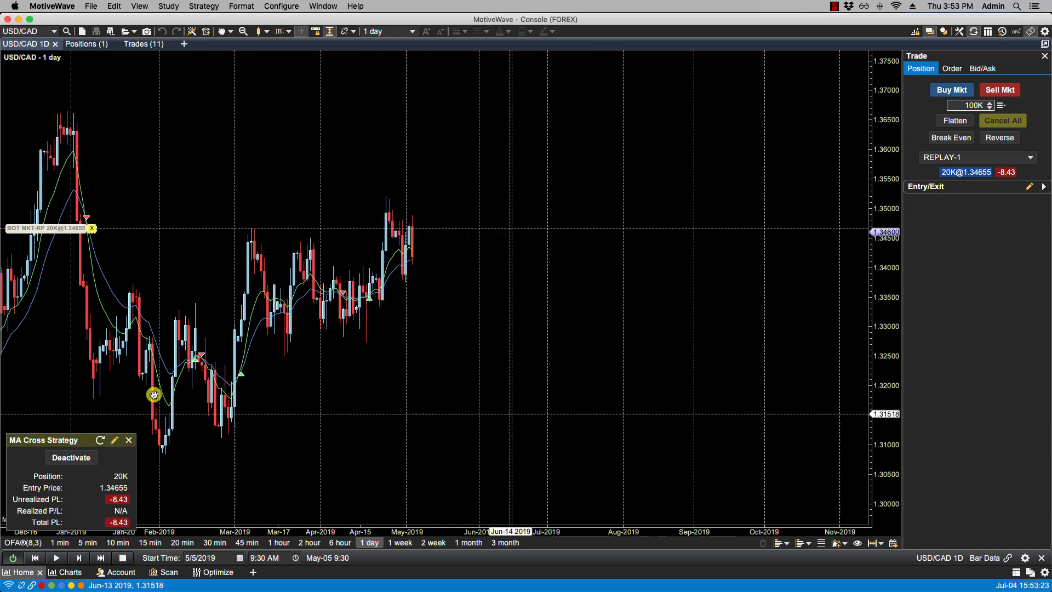
{"action": "left_click", "coordinate": [79, 47]}
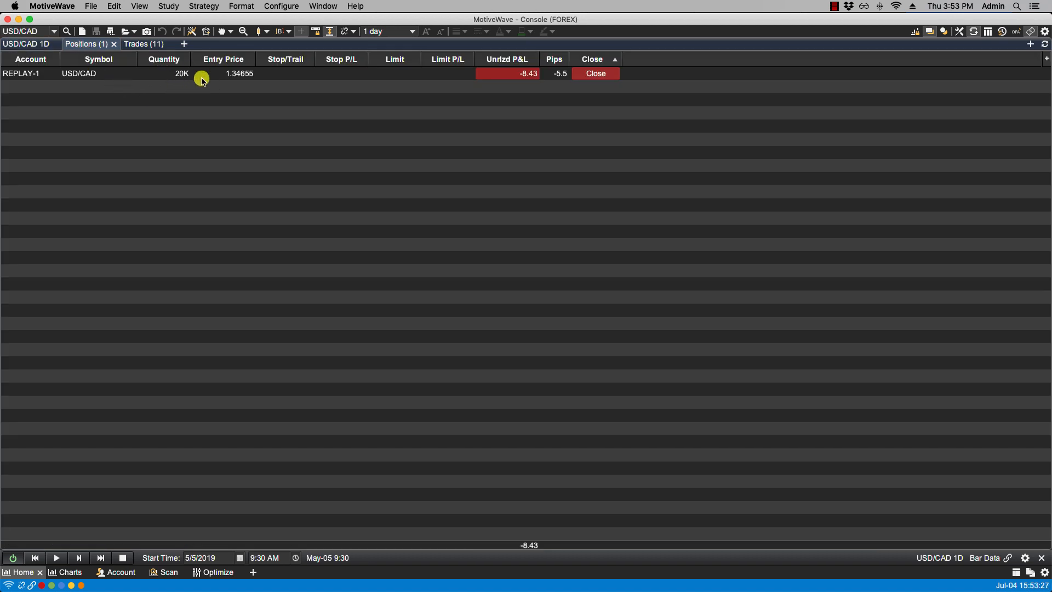
{"action": "left_click", "coordinate": [24, 44]}
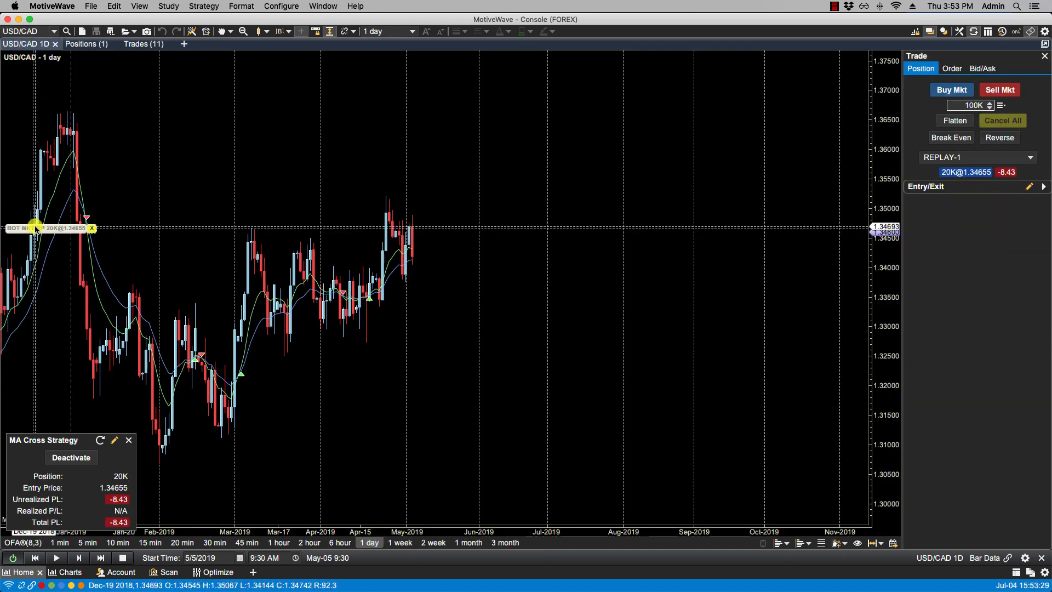
Step: Deactivate the MA Cross Strategy, closing its open USD/CAD position at market price, and check the positions and trades lists
{"action": "left_click", "coordinate": [71, 458]}
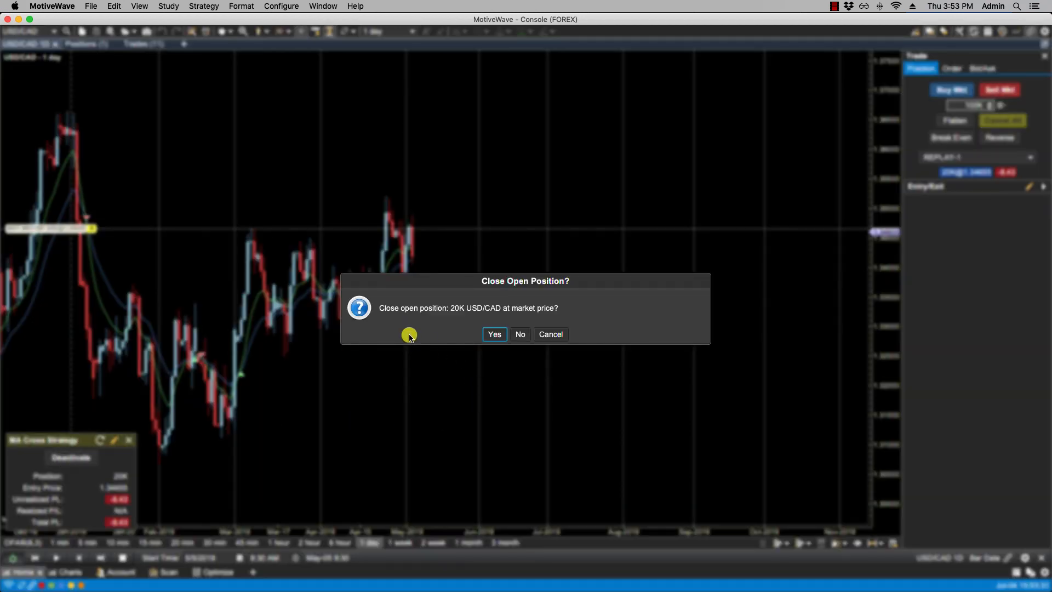
{"action": "left_click", "coordinate": [494, 334]}
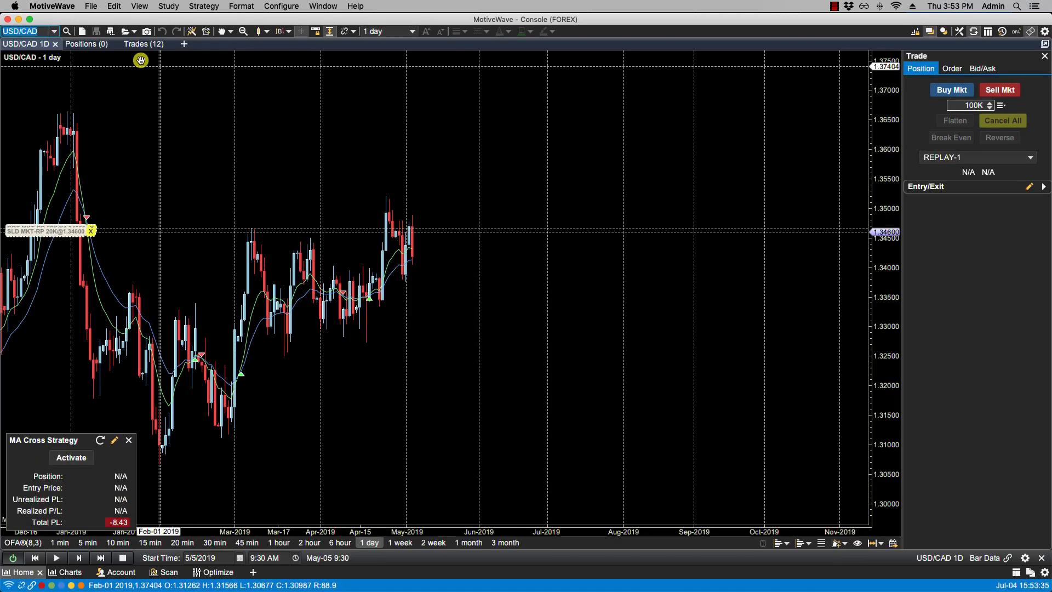
{"action": "left_click", "coordinate": [85, 44]}
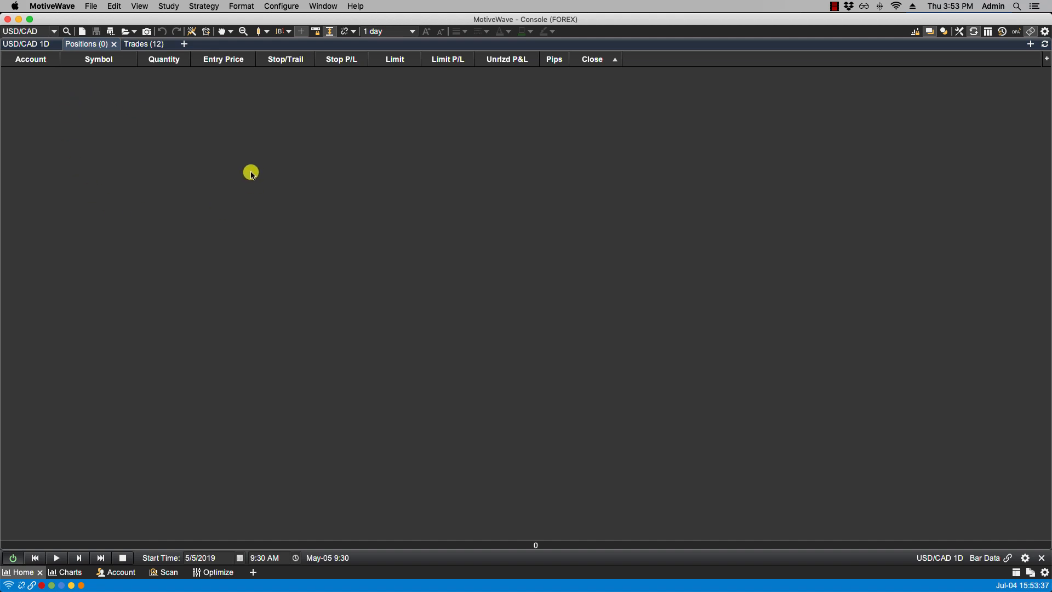
{"action": "left_click", "coordinate": [144, 46]}
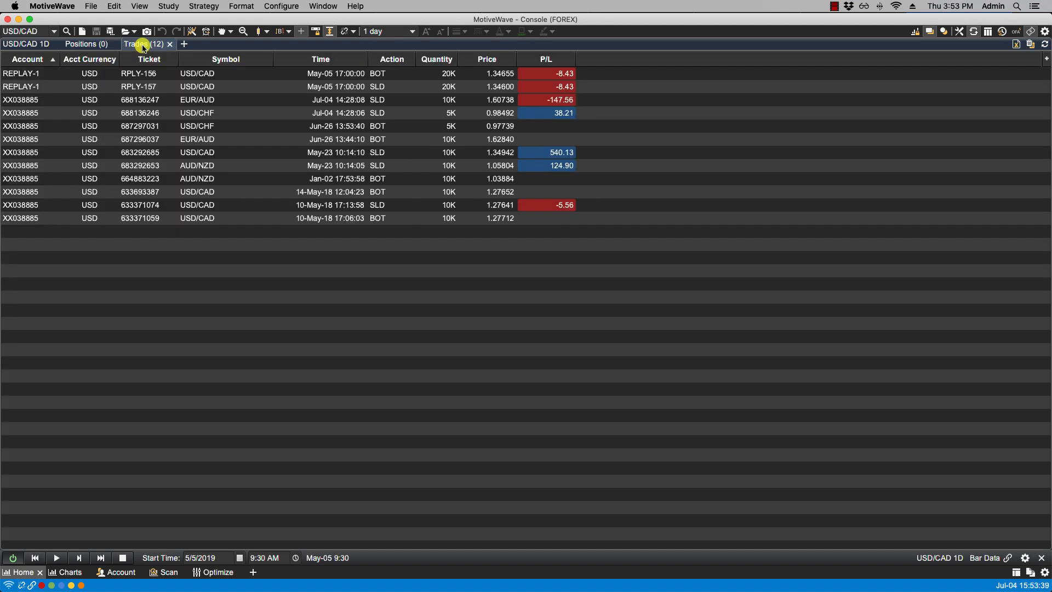
{"action": "left_click", "coordinate": [55, 75]}
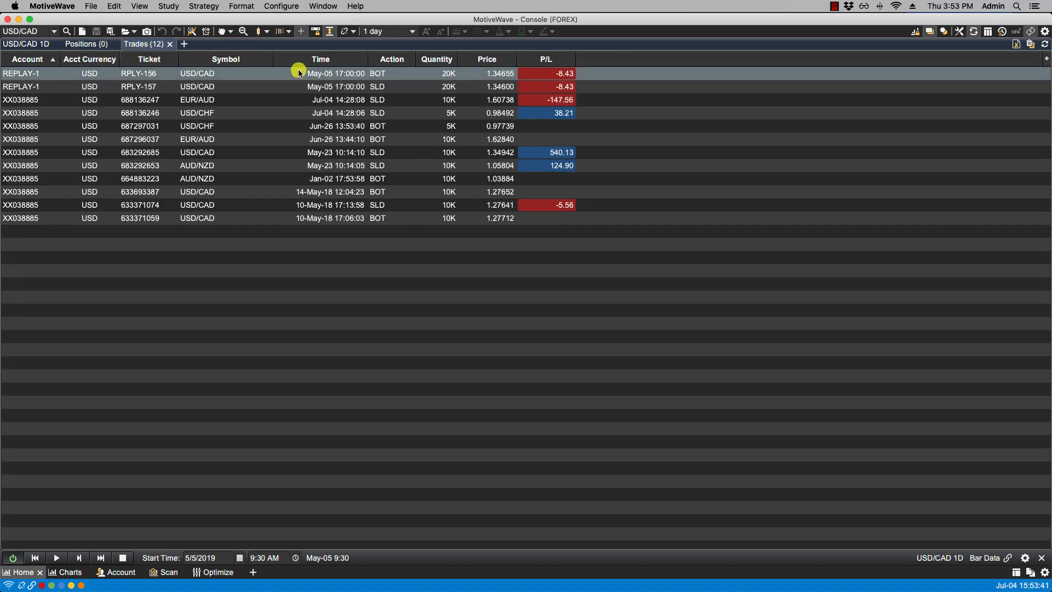
Step: Return to the USD/CAD chart and reset the replay to its starting point
{"action": "left_click", "coordinate": [26, 45]}
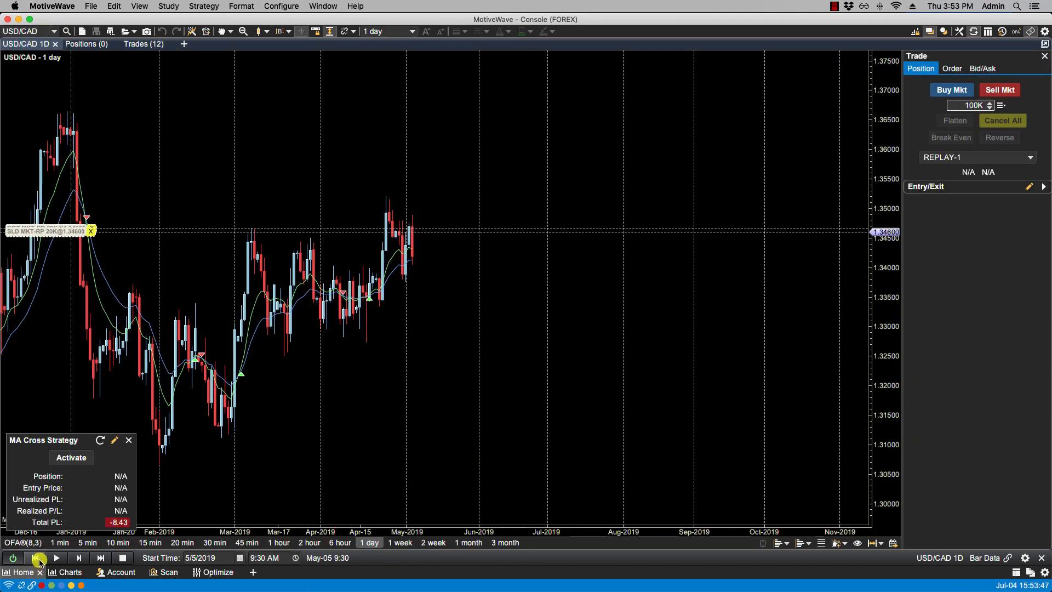
{"action": "left_click", "coordinate": [36, 559]}
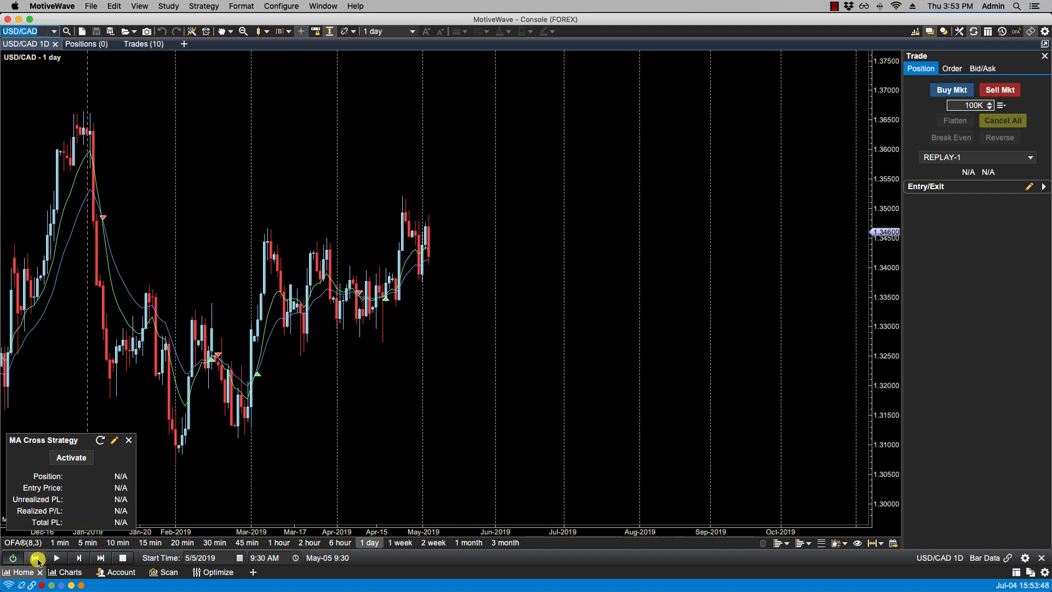
Step: Try hiding Realized P/L and Unrealized P/L from the MA Cross Strategy's on-chart panel and update the strategy
{"action": "left_click", "coordinate": [115, 442]}
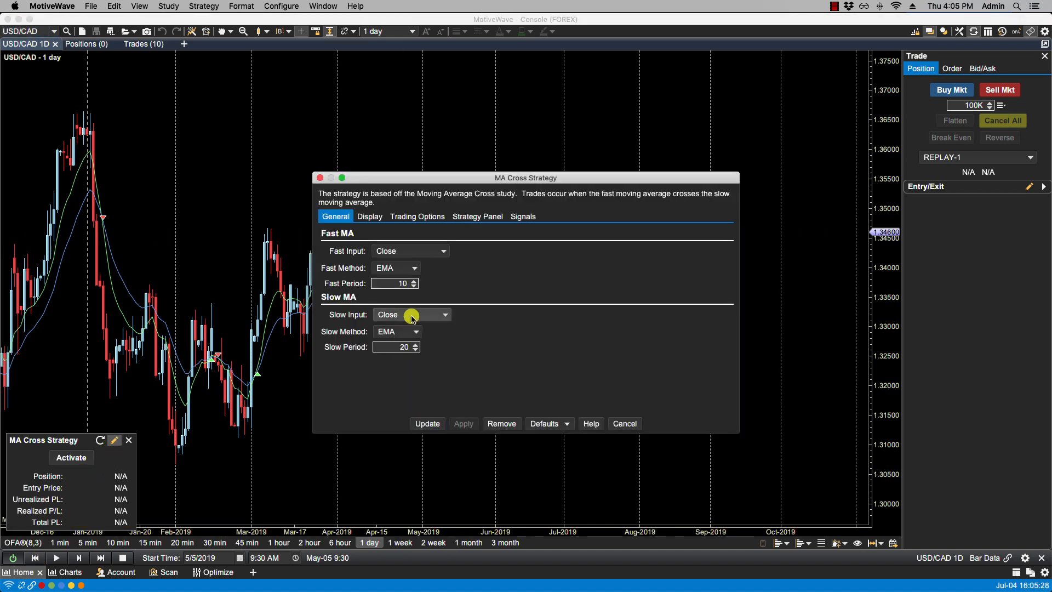
{"action": "left_click", "coordinate": [476, 218]}
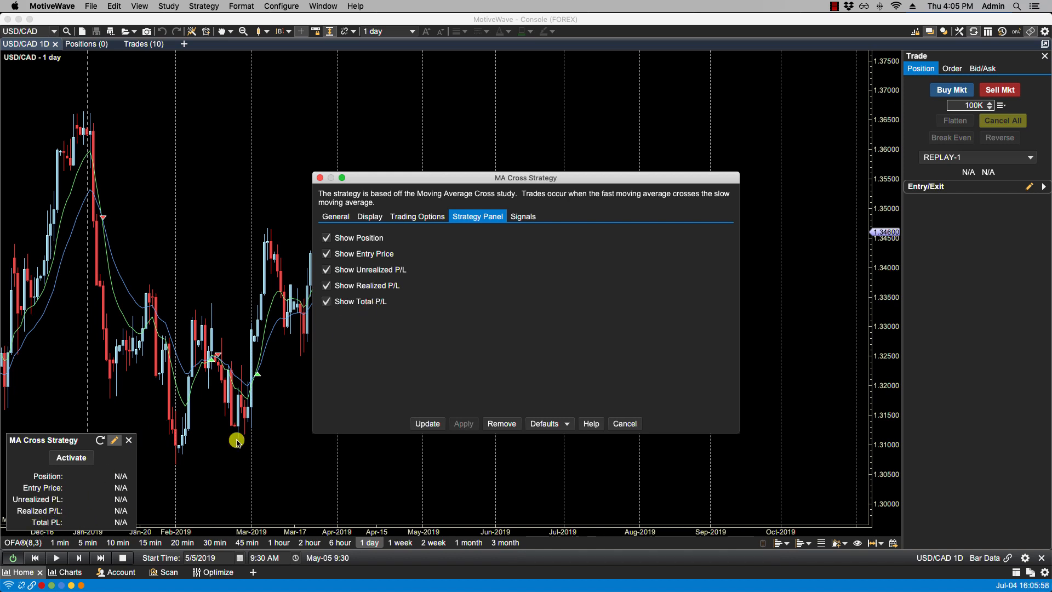
{"action": "left_click", "coordinate": [327, 285]}
{"action": "left_click", "coordinate": [326, 270]}
{"action": "left_click", "coordinate": [463, 423]}
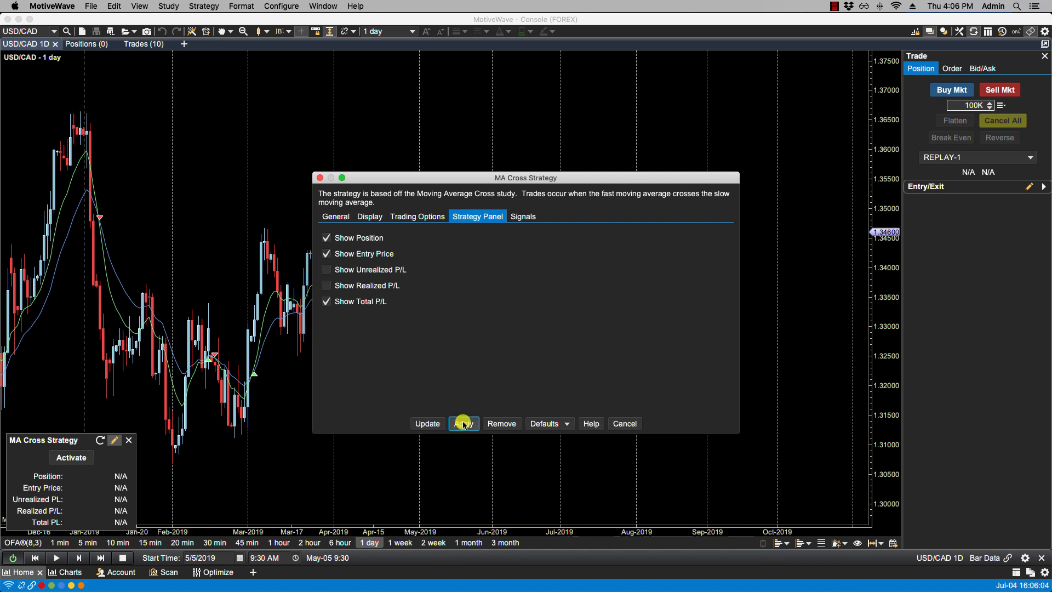
{"action": "left_click", "coordinate": [425, 423]}
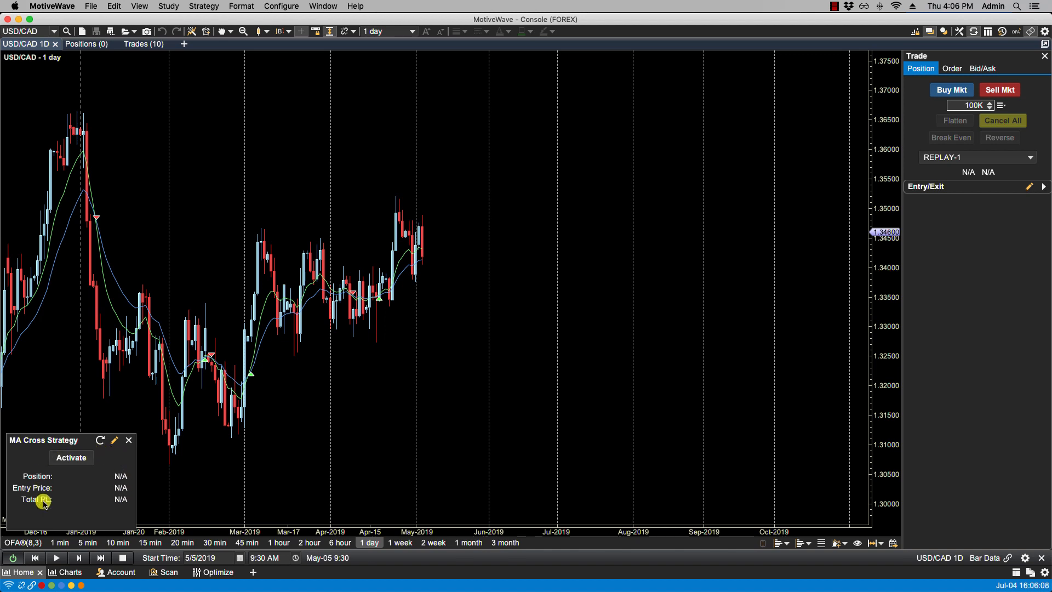
Step: Show Unrealized P/L and Realized P/L in the MA Cross Strategy's on-chart panel again and update the strategy
{"action": "left_click", "coordinate": [114, 440]}
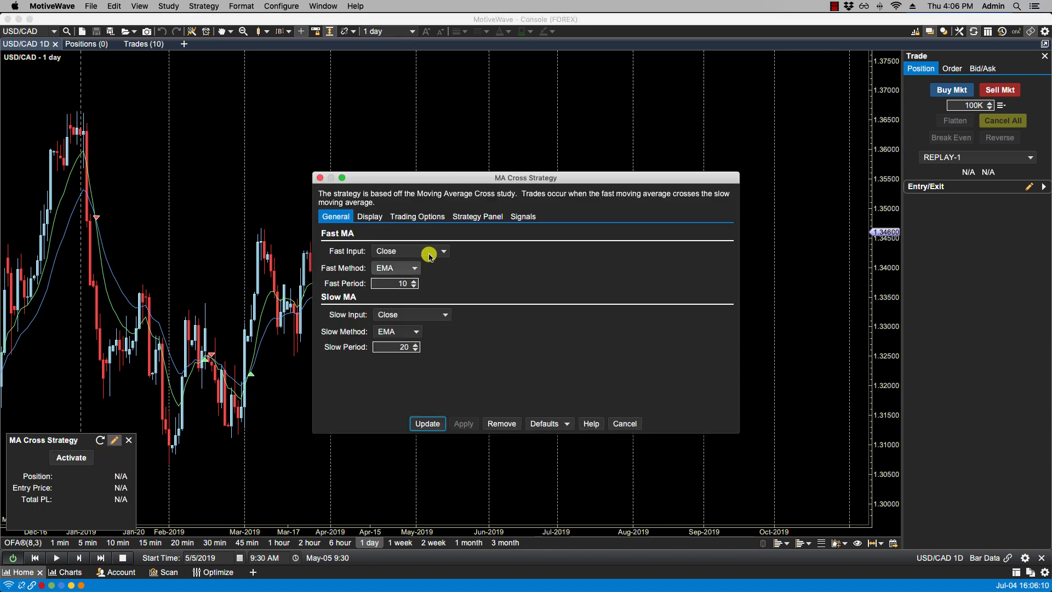
{"action": "left_click", "coordinate": [476, 224]}
{"action": "left_click", "coordinate": [358, 270]}
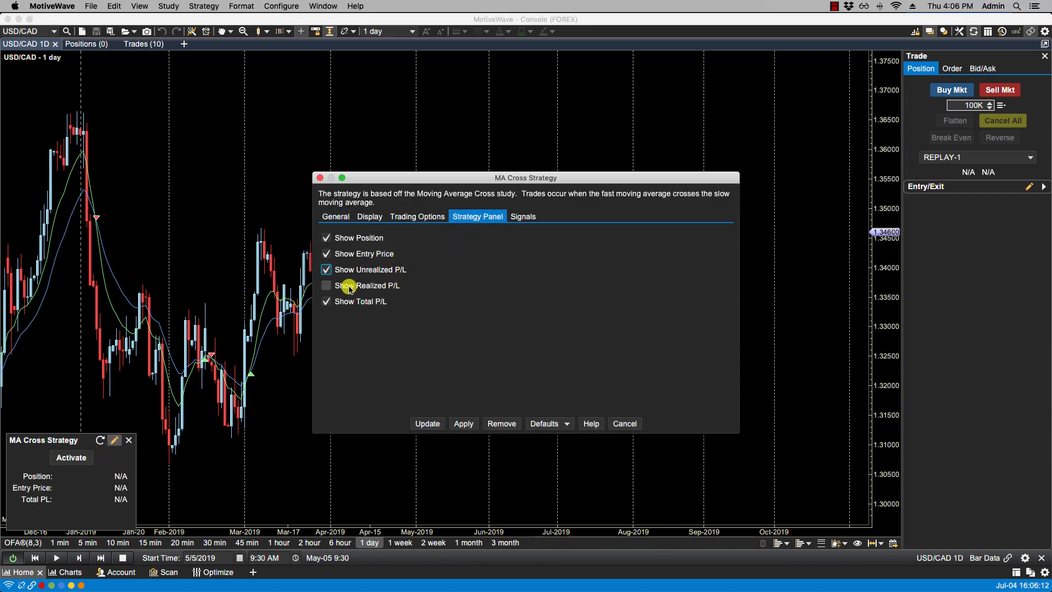
{"action": "left_click", "coordinate": [349, 287]}
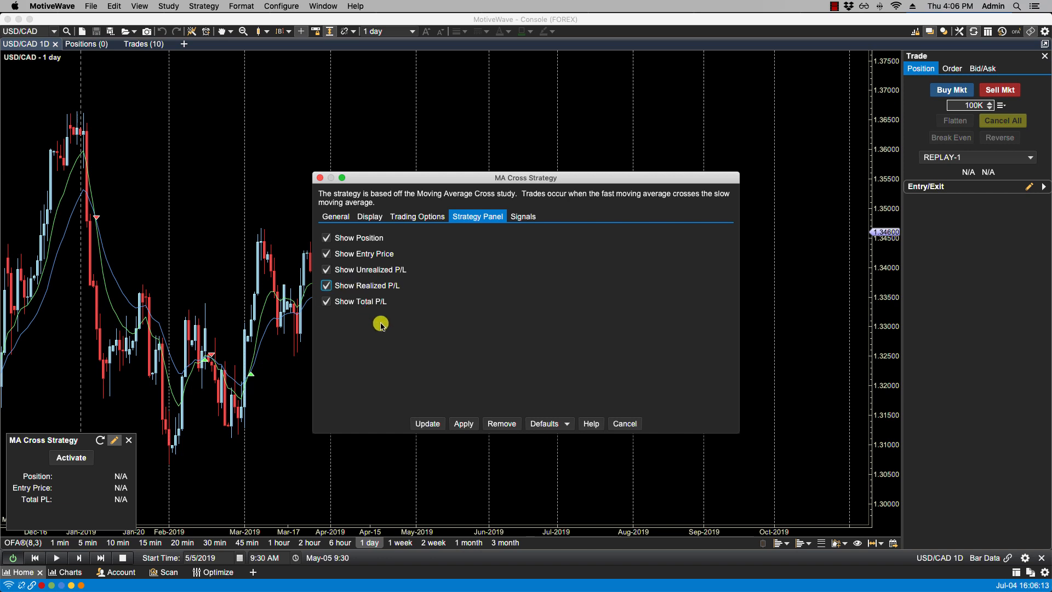
{"action": "left_click", "coordinate": [463, 423]}
{"action": "left_click", "coordinate": [429, 424]}
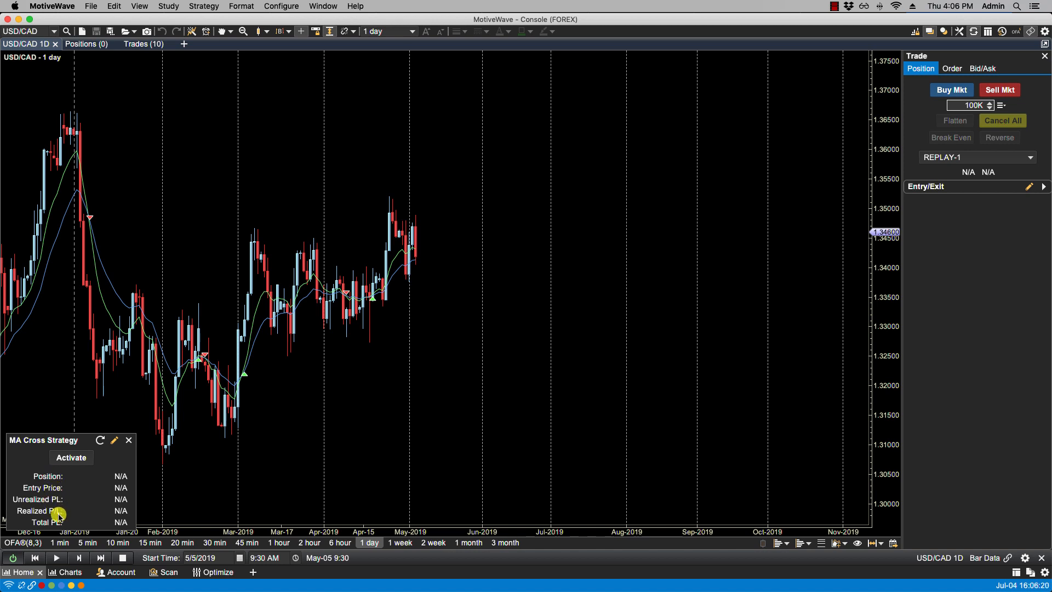
Step: Open the MA Cross Strategy's settings for the values shown in its on-chart panel
{"action": "left_click", "coordinate": [114, 441]}
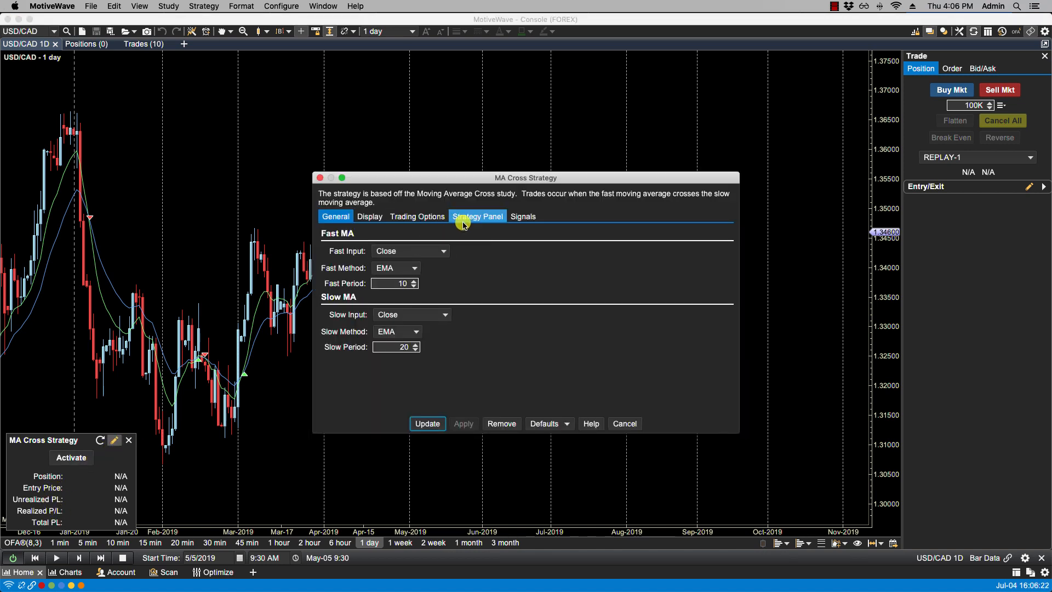
{"action": "left_click", "coordinate": [466, 217]}
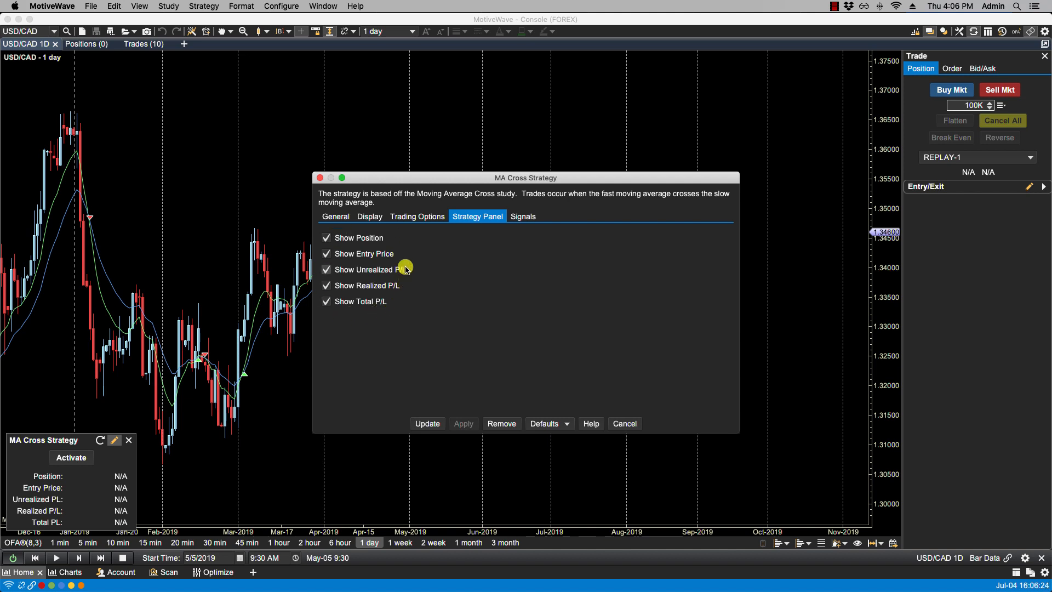